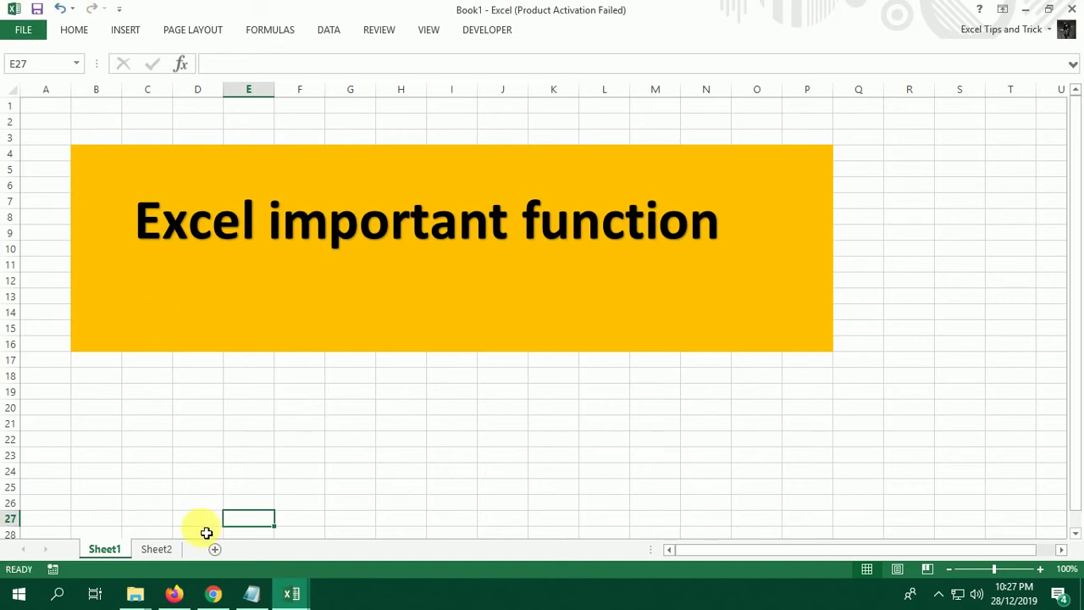
- Switch to Sheet2, which holds the GCD, Product, Rank and ROMAN tables
left_click(160, 549)
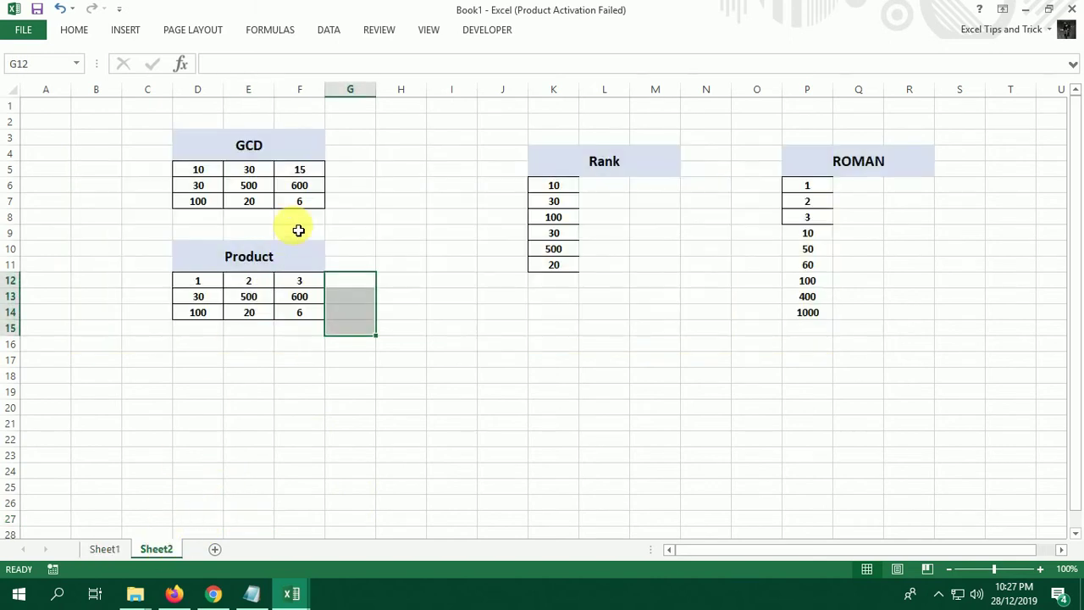
left_click(219, 130)
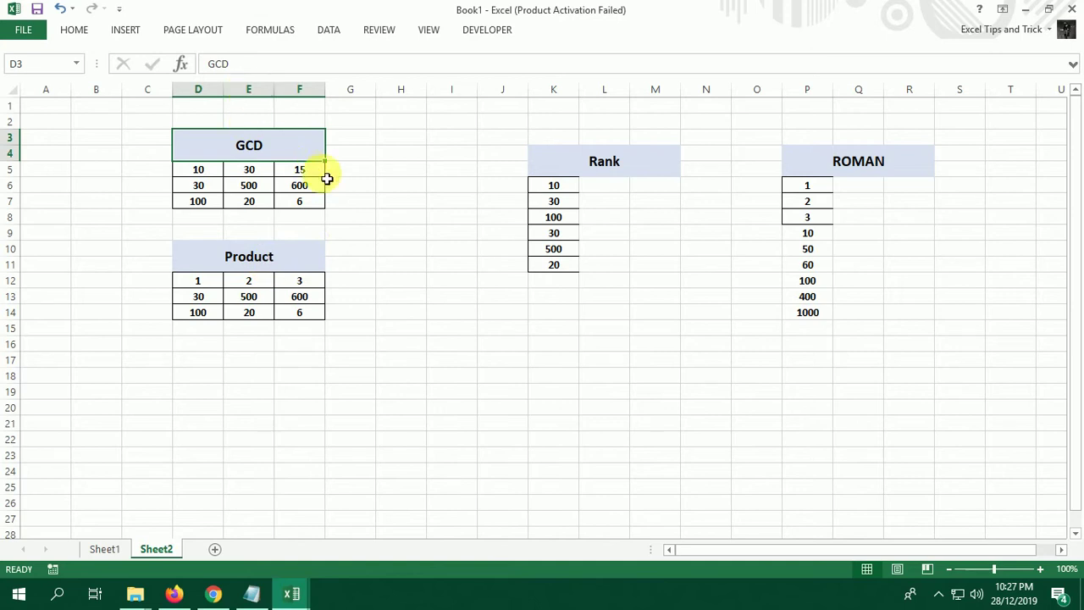
left_click(352, 155)
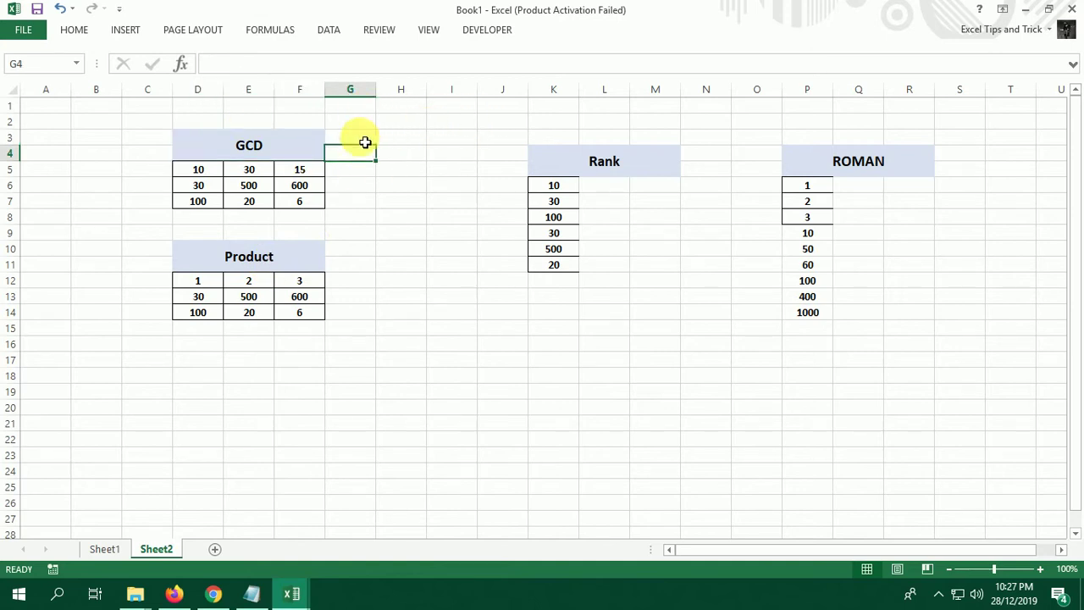
left_click(258, 153)
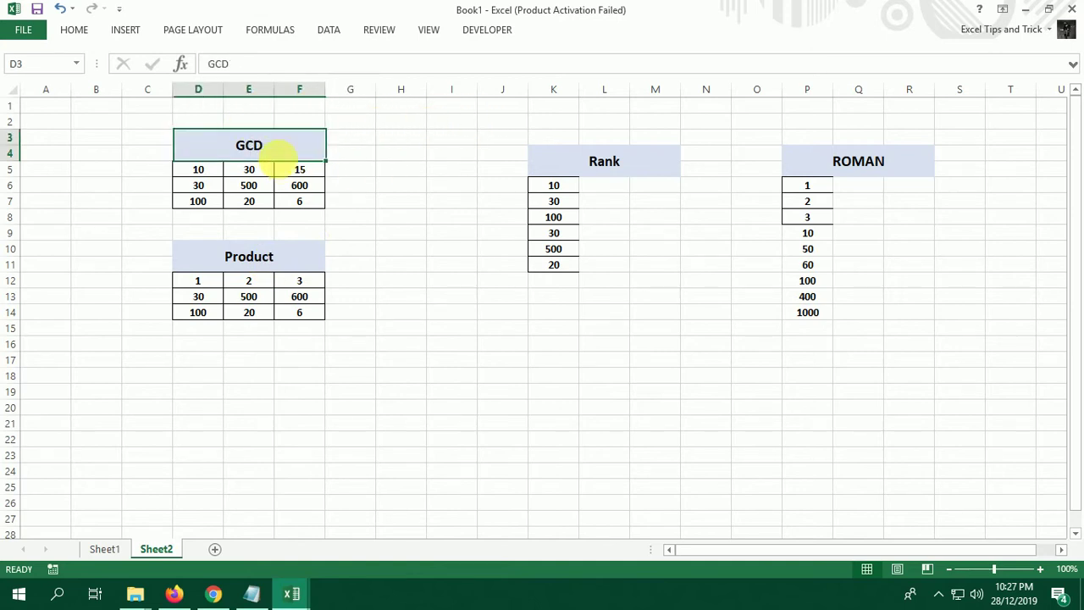
left_click(268, 261)
left_click(605, 172)
left_click(859, 172)
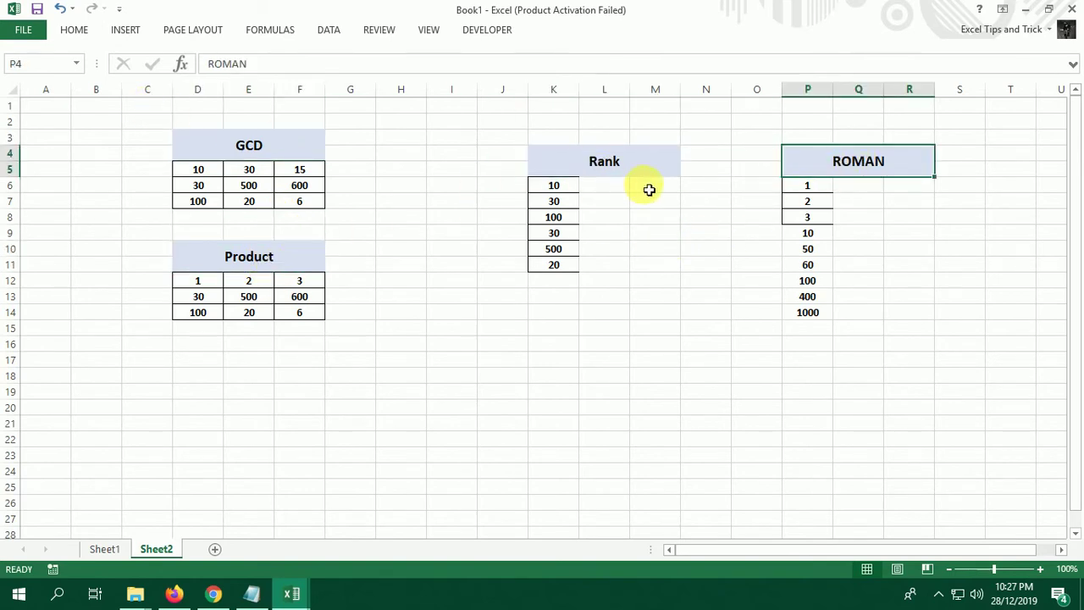
left_click(262, 150)
left_click(348, 174)
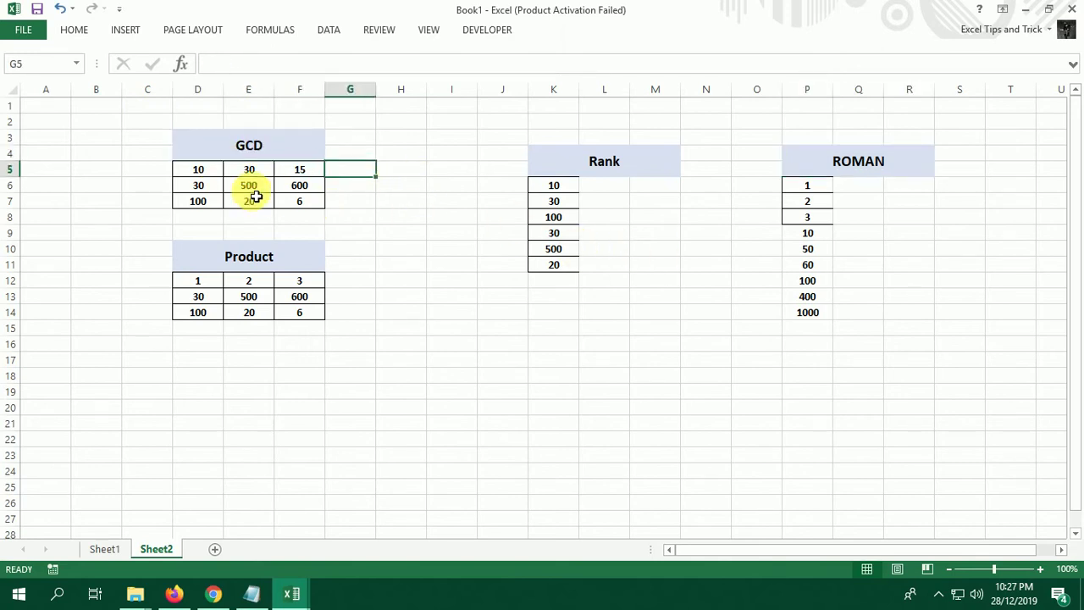
left_click_drag(199, 169, 303, 174)
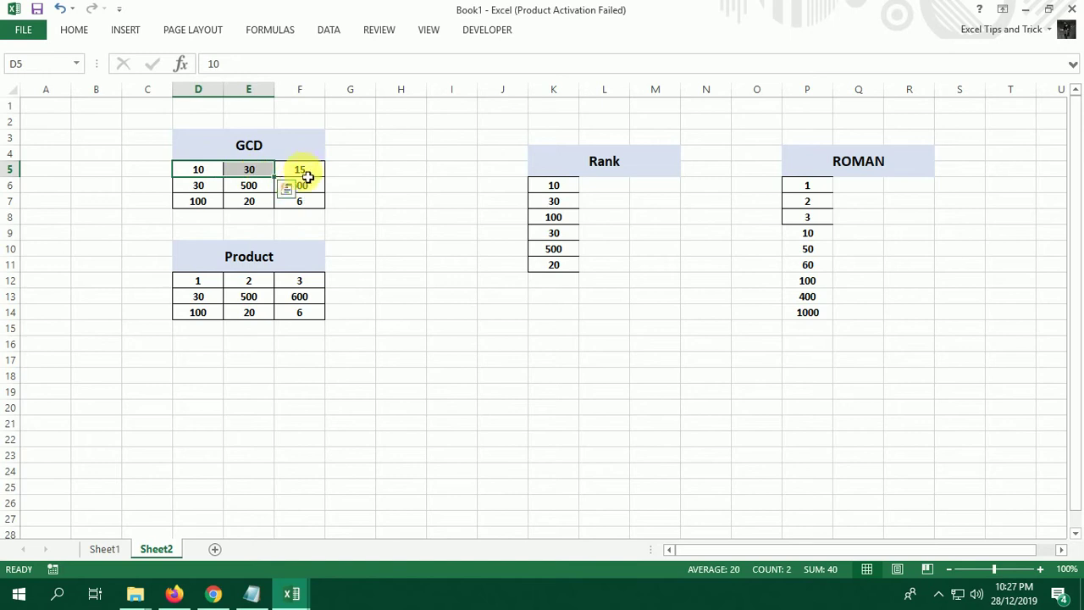
left_click(305, 174)
left_click(203, 188)
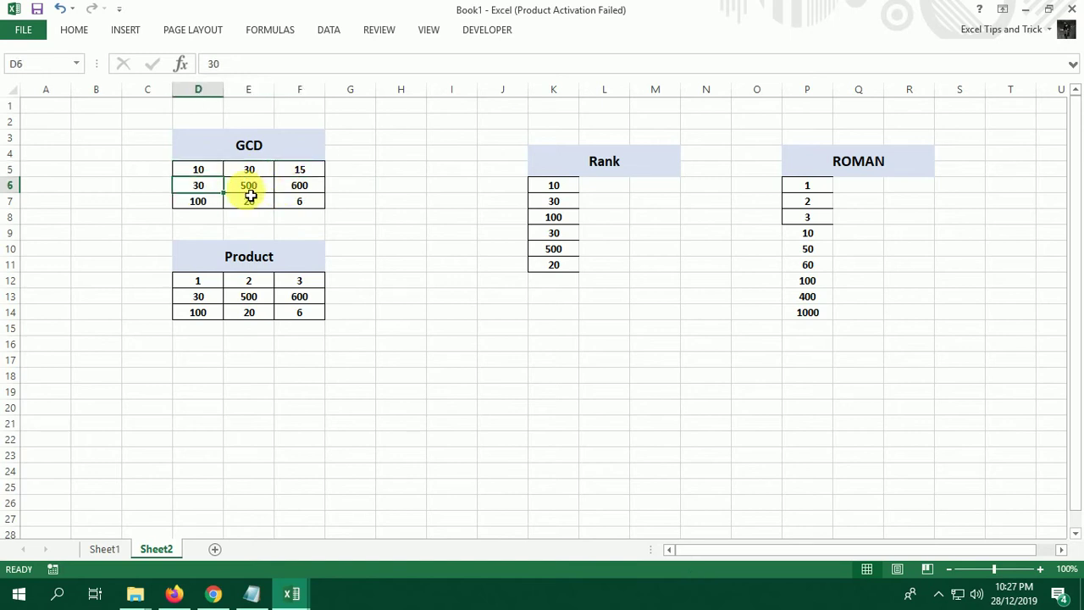
left_click(286, 193)
left_click(209, 207)
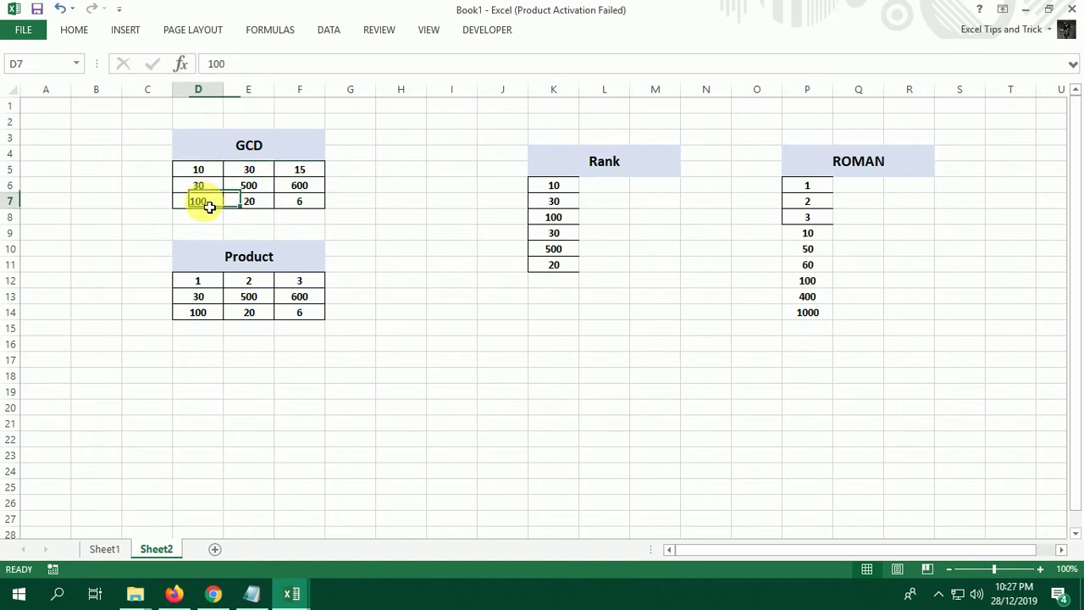
left_click(356, 170)
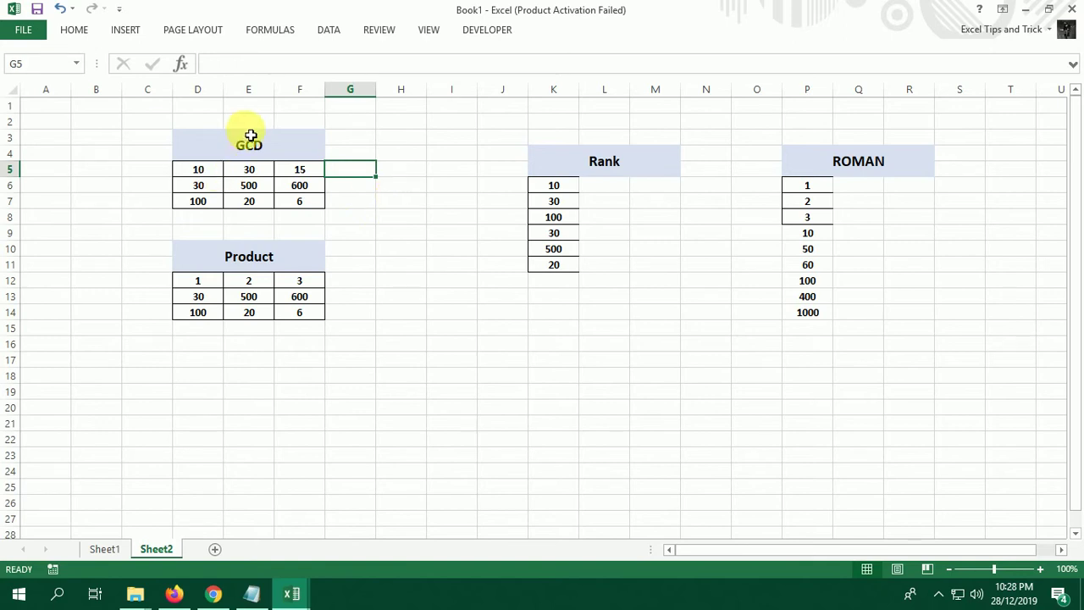
- Enter =GCD(D5,E5,F5) in G5 for the first row of the GCD table
type("=")
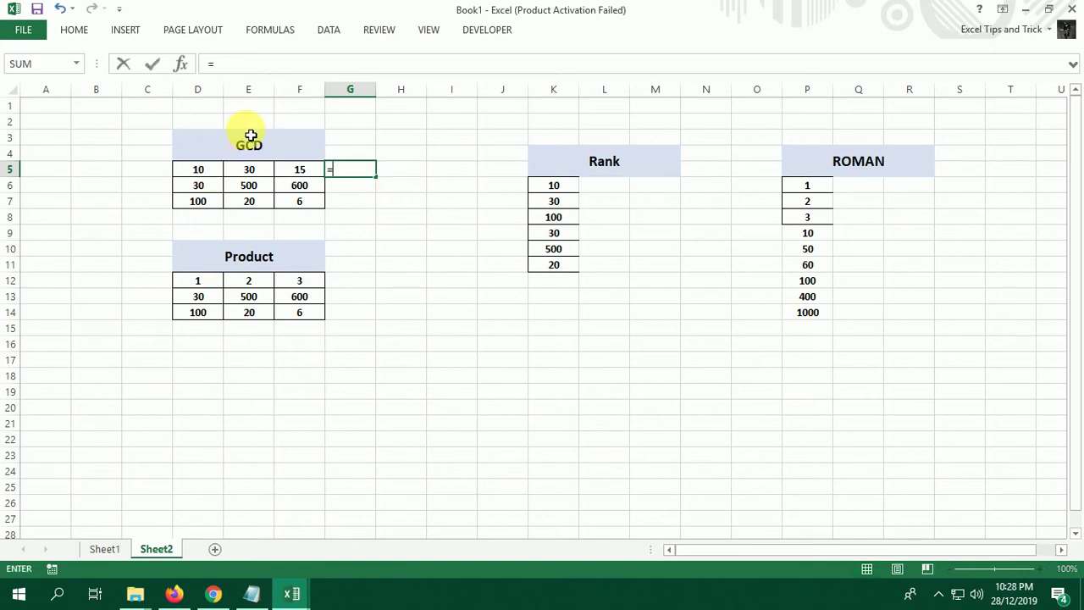
type("GC")
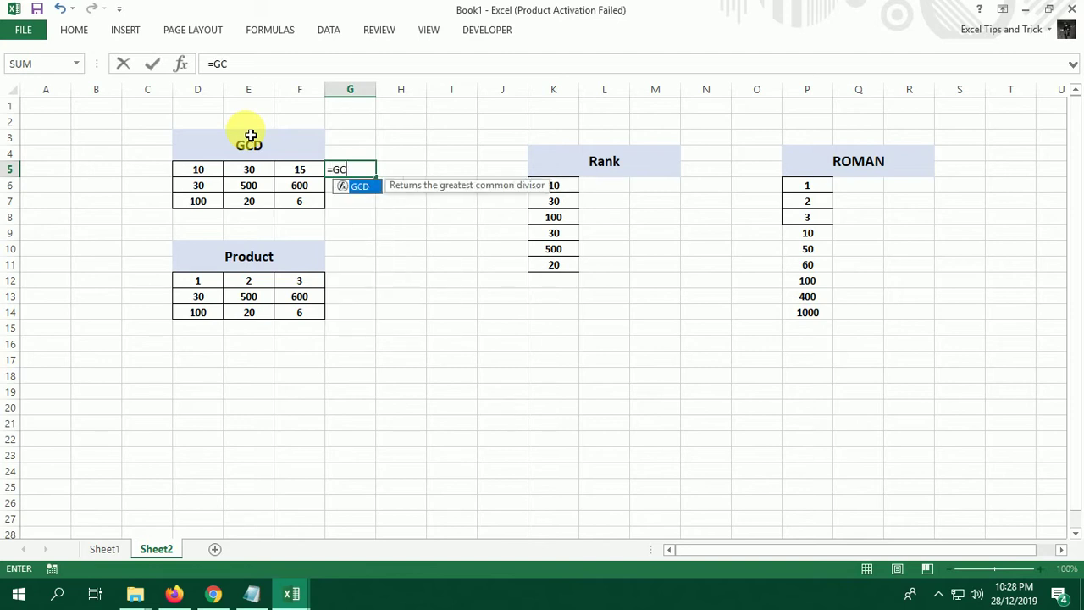
type("D(")
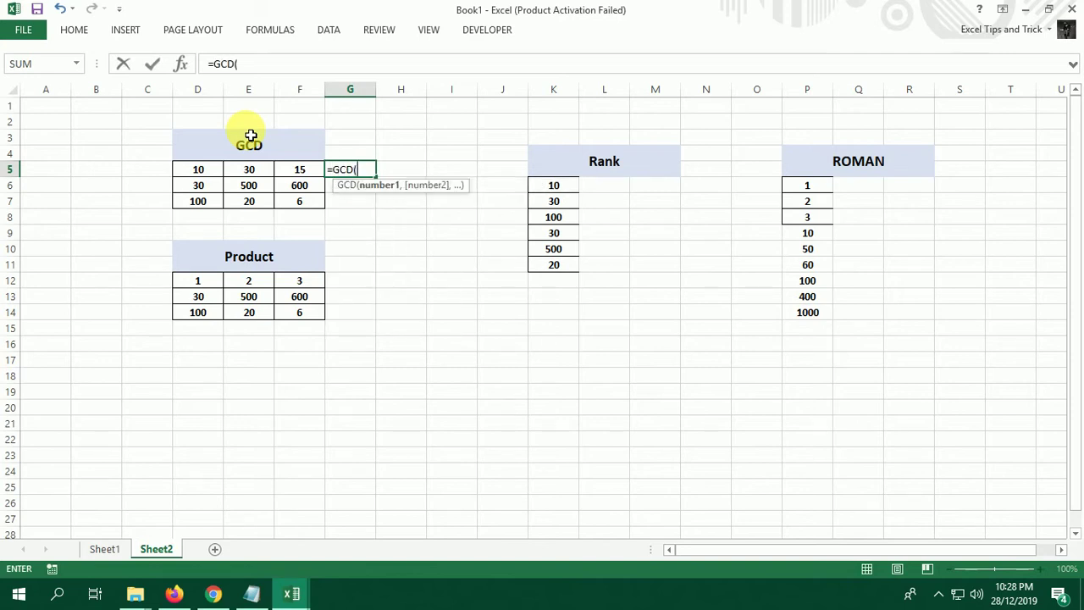
key("Left")
key("Left")
key("Left")
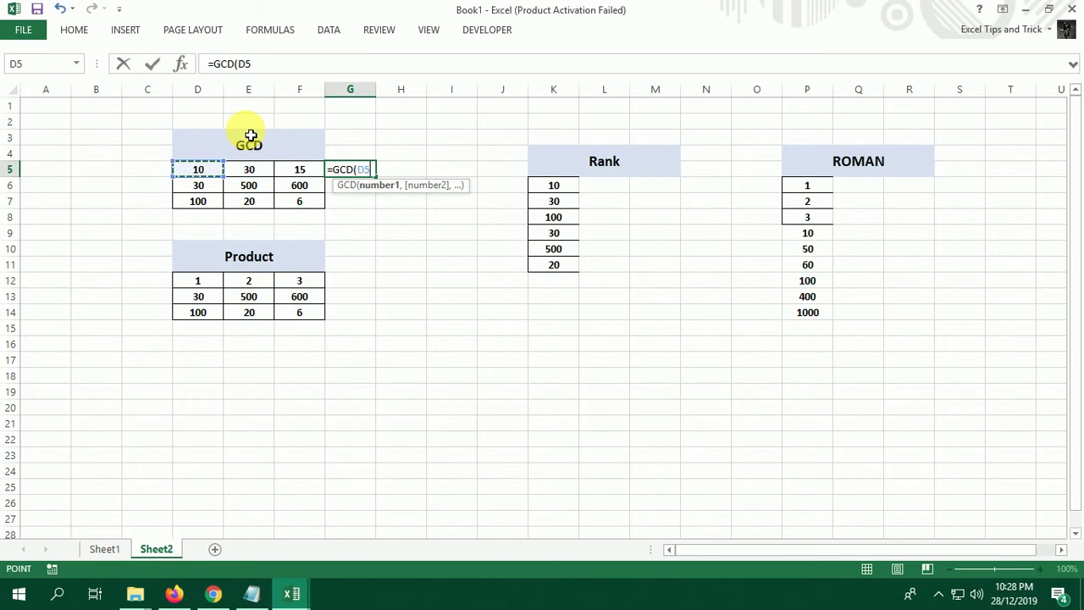
type(",")
key("Left")
key("Left")
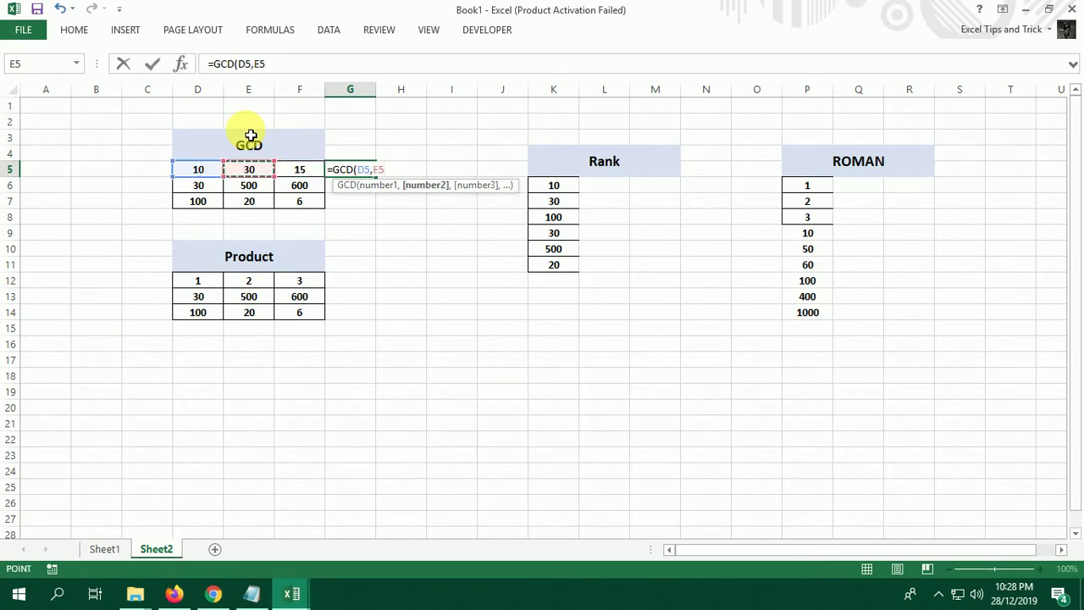
type(",")
key("Left")
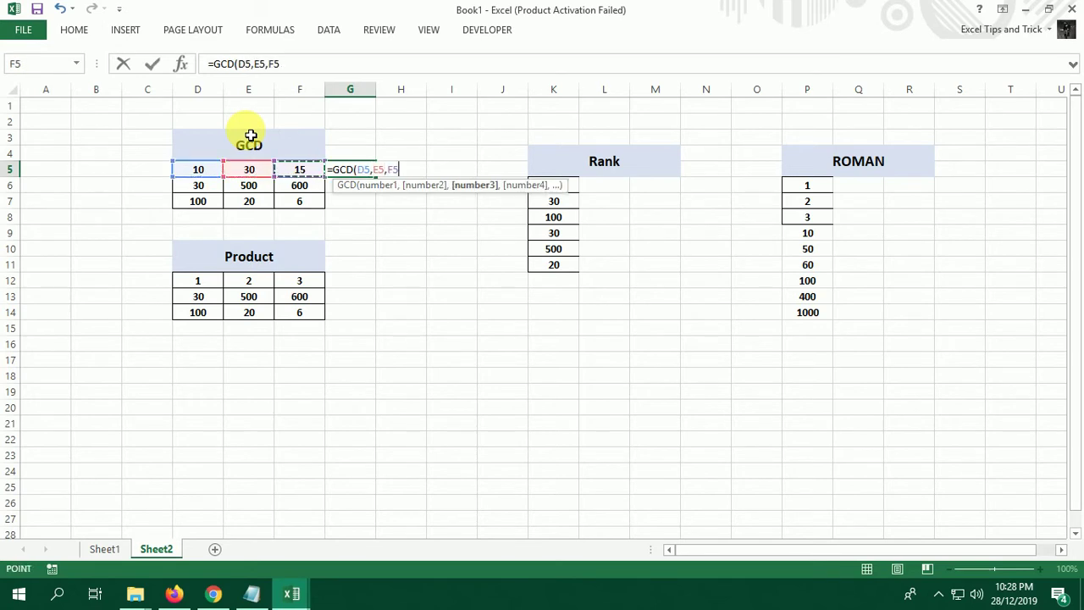
key("Return")
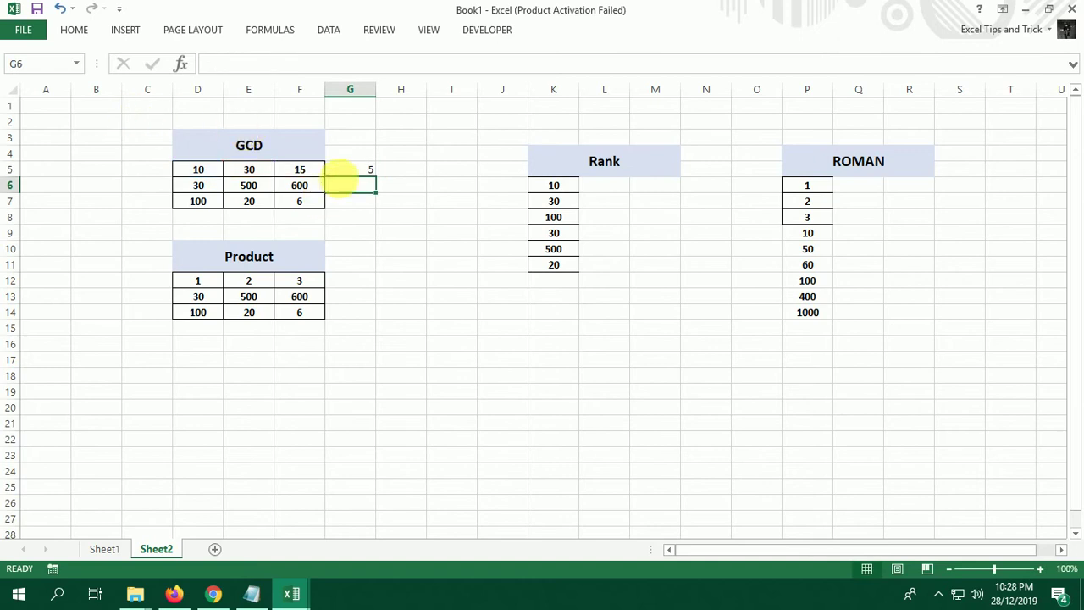
- Copy the GCD formula down to G7 and centre the results 5, 10 and 2
left_click(358, 170)
left_click_drag(377, 177, 381, 217)
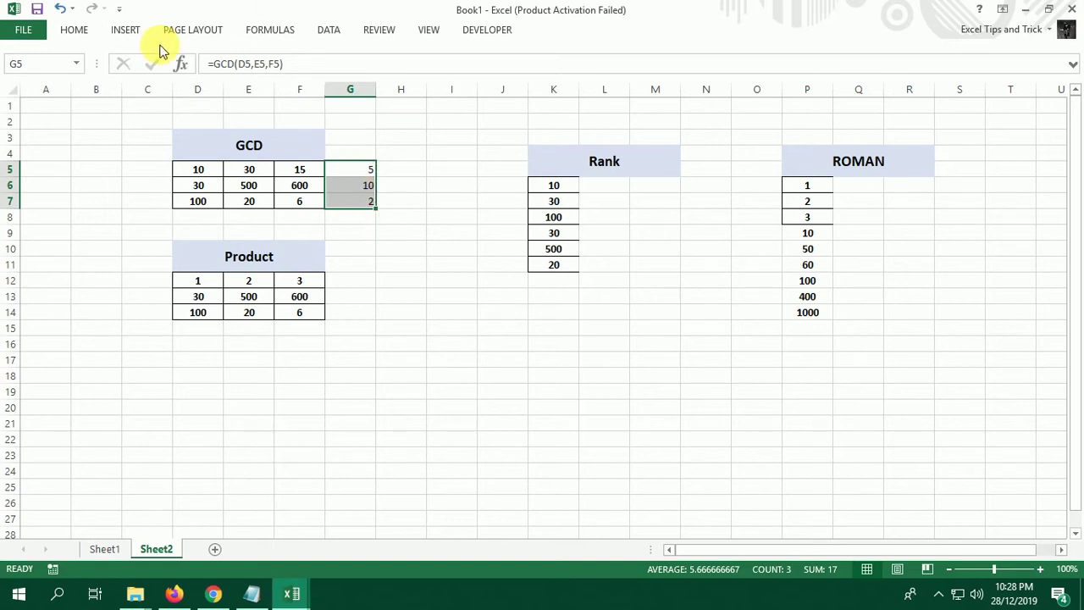
left_click(75, 29)
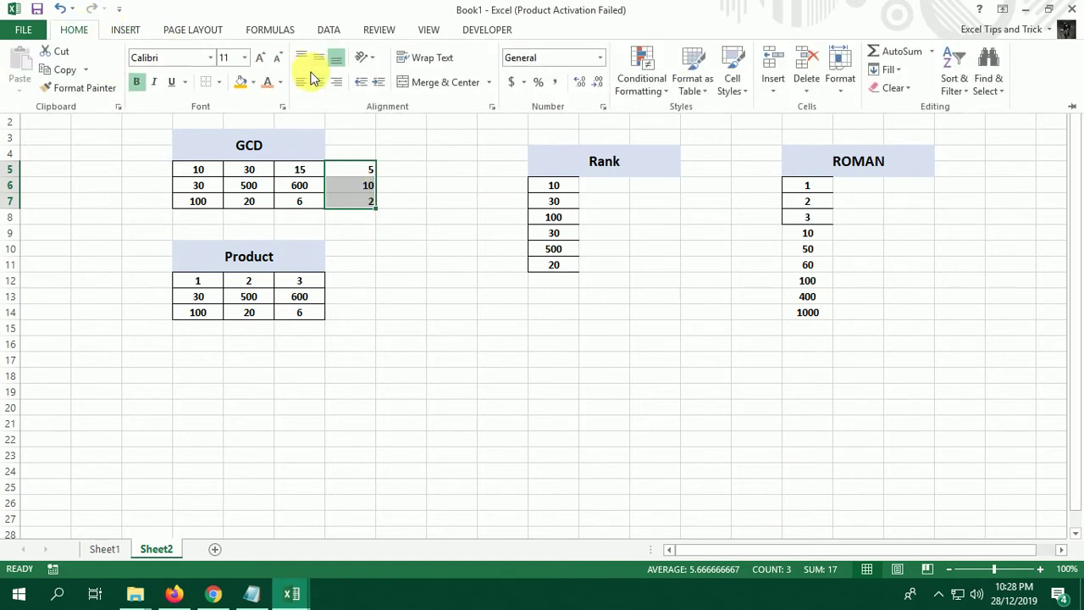
left_click(318, 82)
left_click(204, 172)
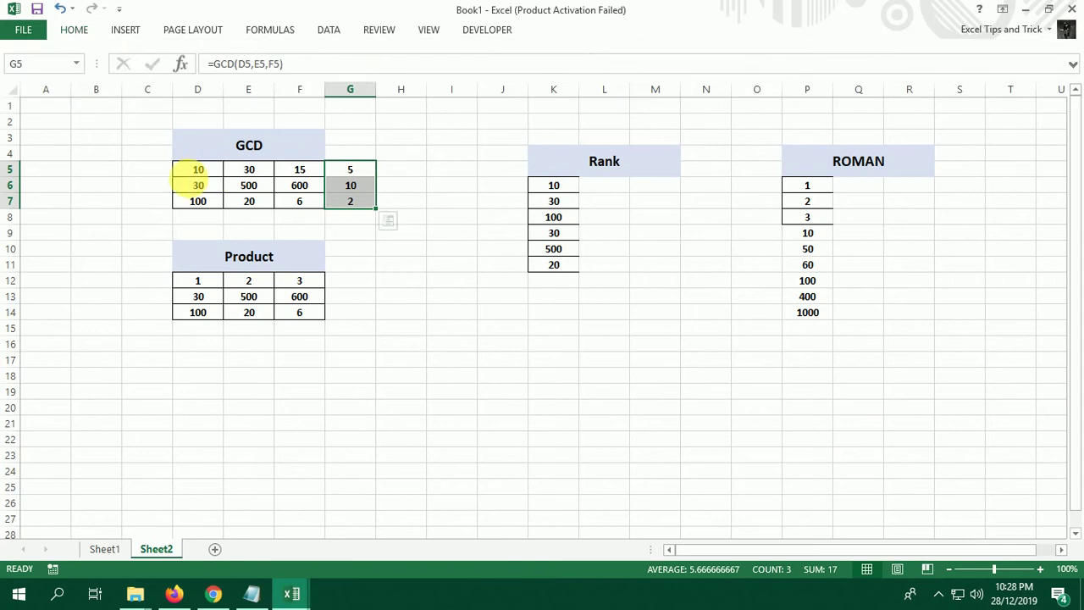
left_click(351, 170)
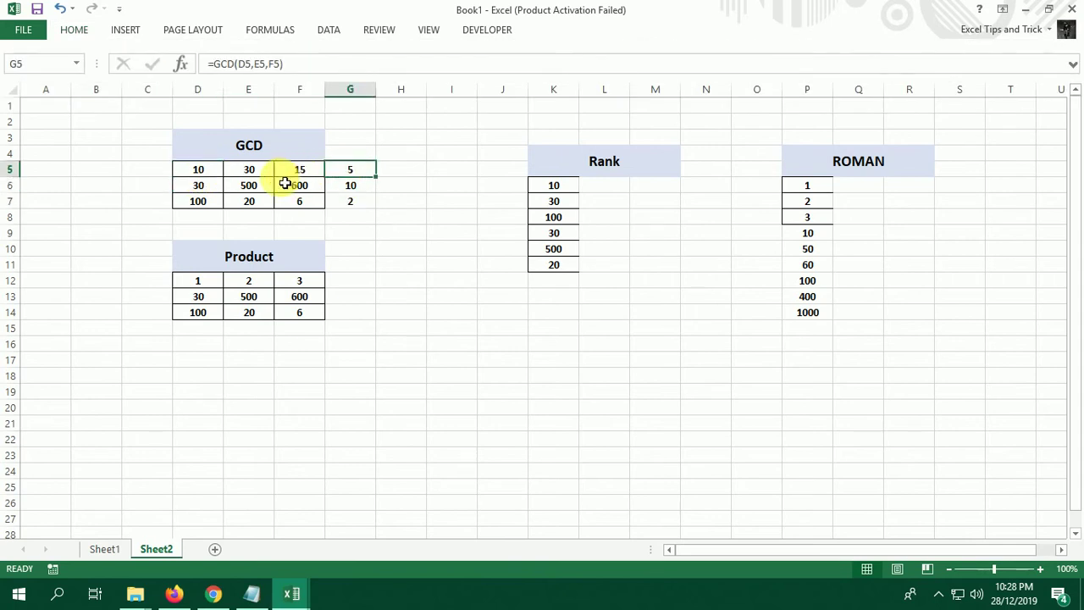
- Enter 2, 4 and 100 into D5:F5 of the GCD table
left_click(259, 173)
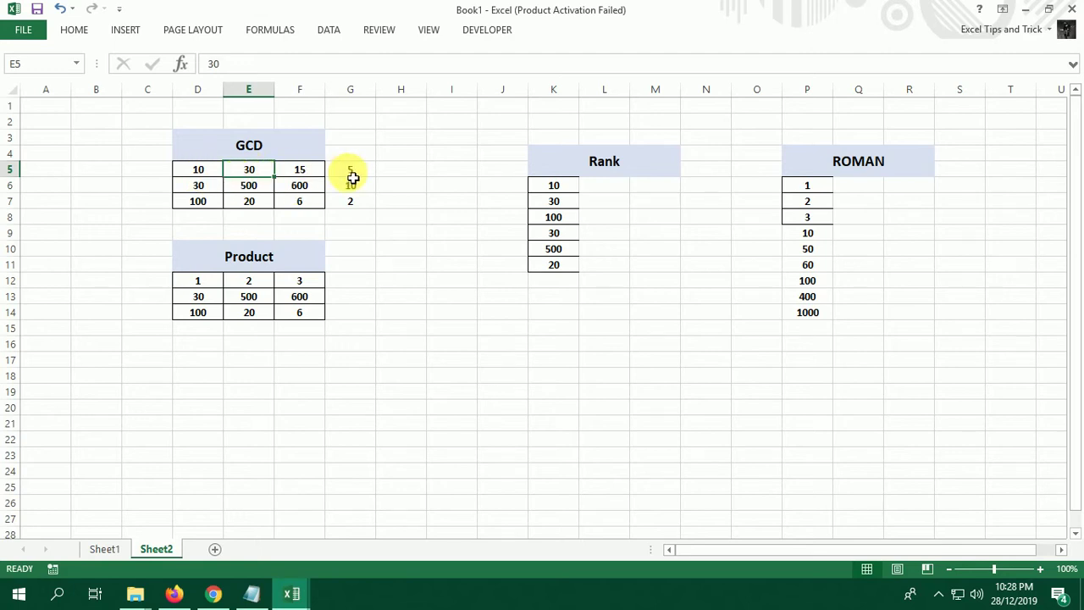
left_click(192, 173)
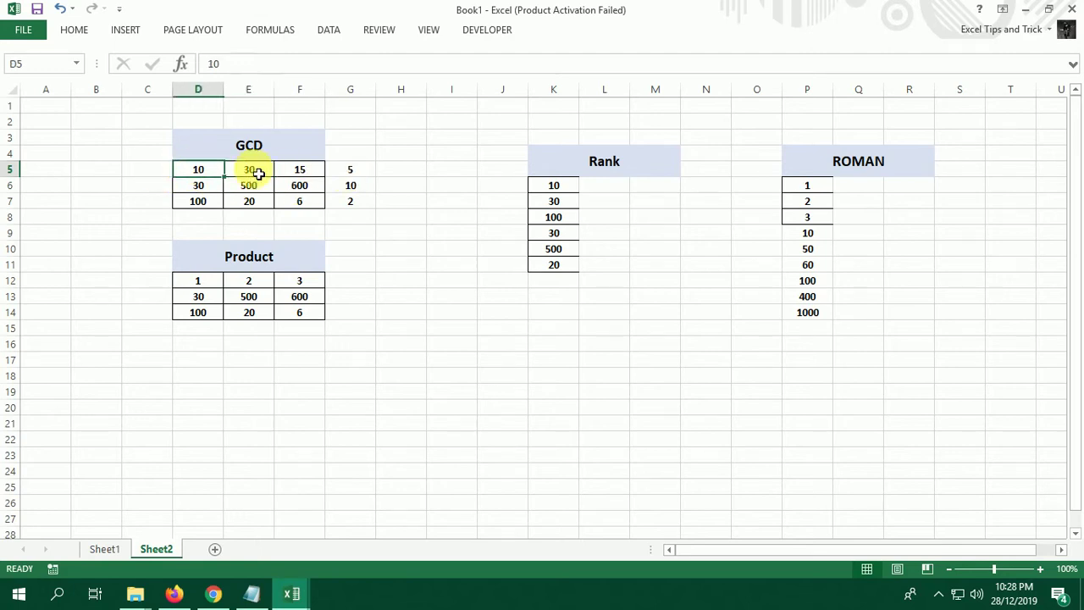
type("2")
key("Tab")
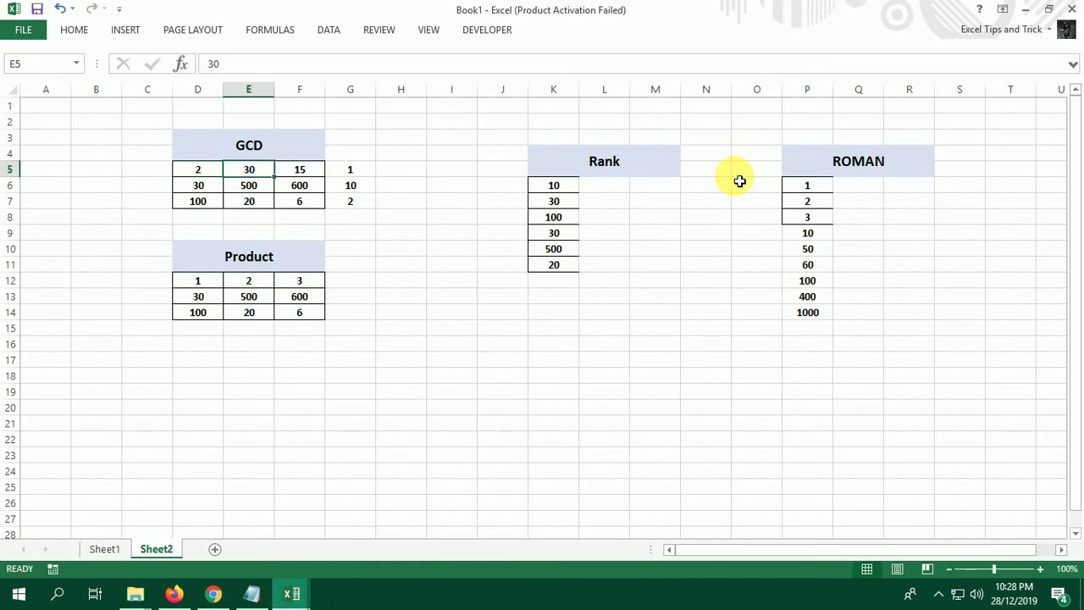
type("4")
key("Tab")
type("1")
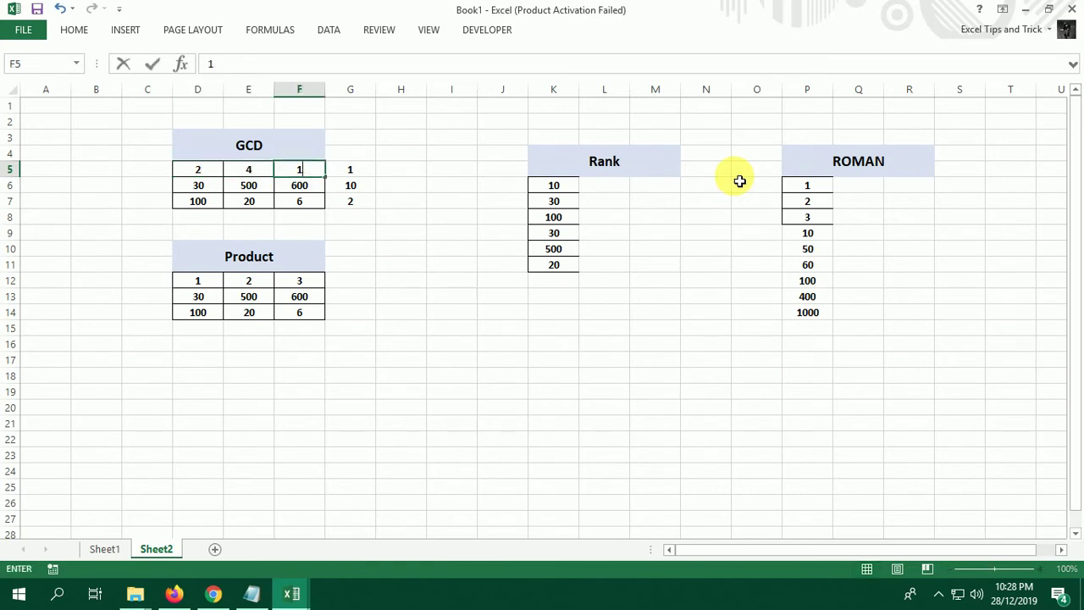
type("00")
key("Return")
- Change D5 to 1000 and E5 to 15
key("Up")
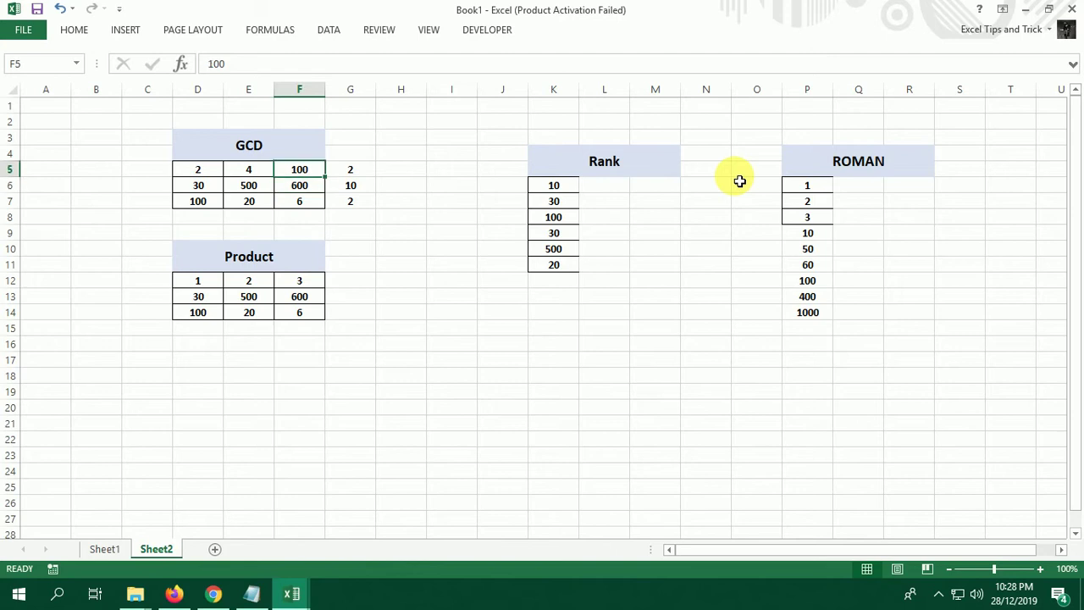
key("Left")
key("Left")
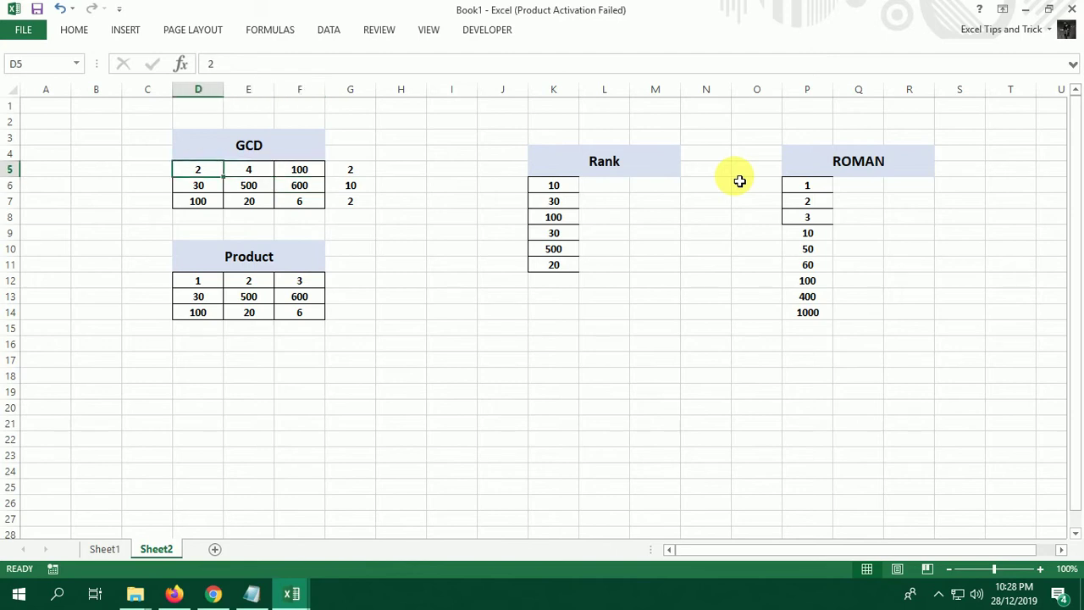
type("1000")
key("Return")
key("Up")
key("Right")
key("Right")
key("Left")
type("15")
key("Return")
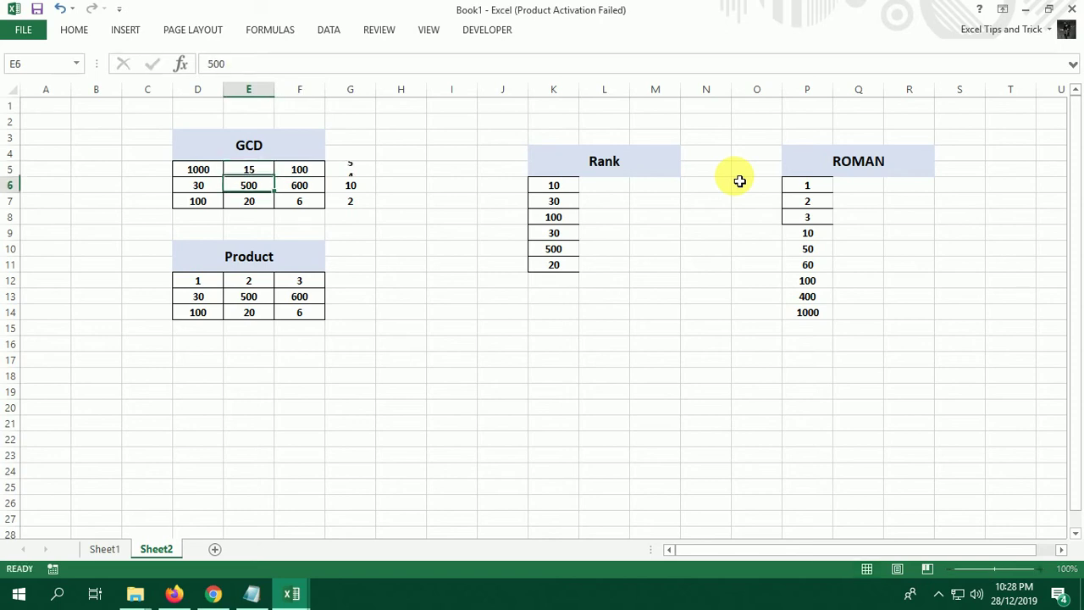
- Inspect row 6 and its GCD formula, then clear the results in G5:G7
key("Up")
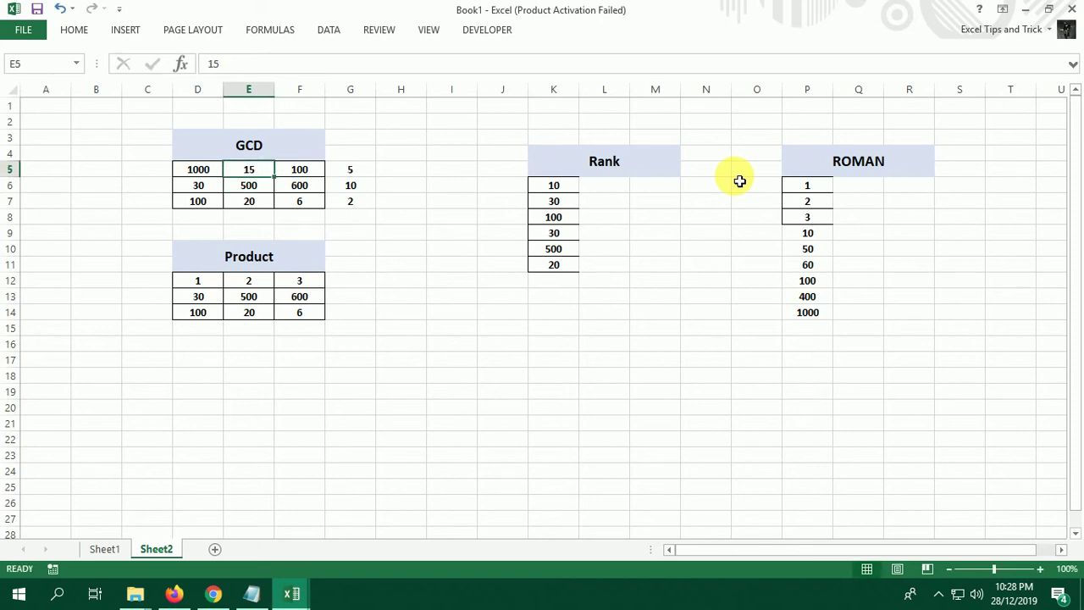
key("Down")
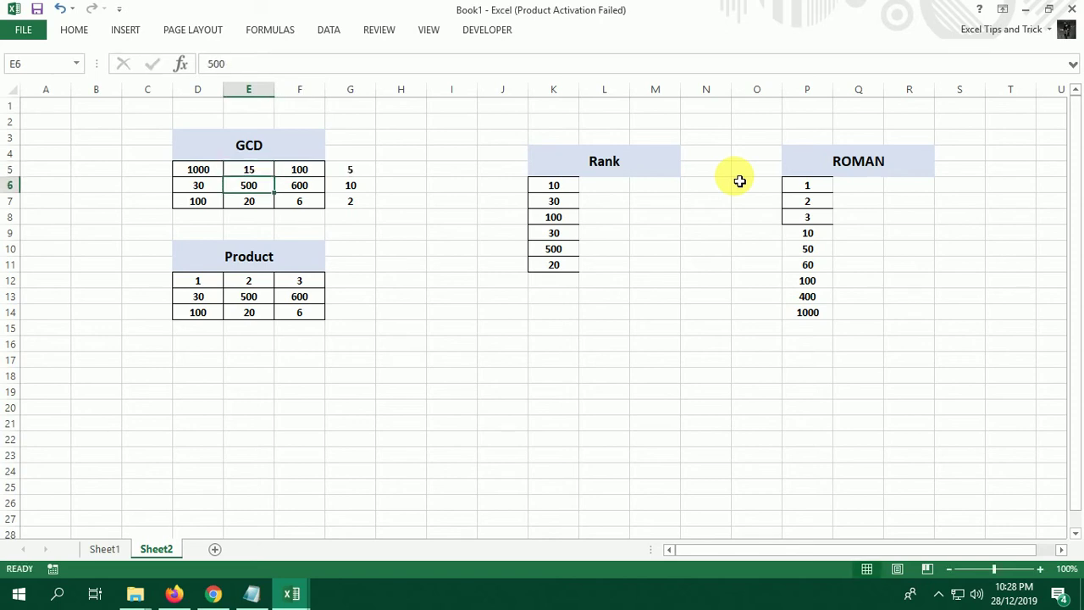
key("Left")
key("Right")
key("Right")
key("Right")
key("Left")
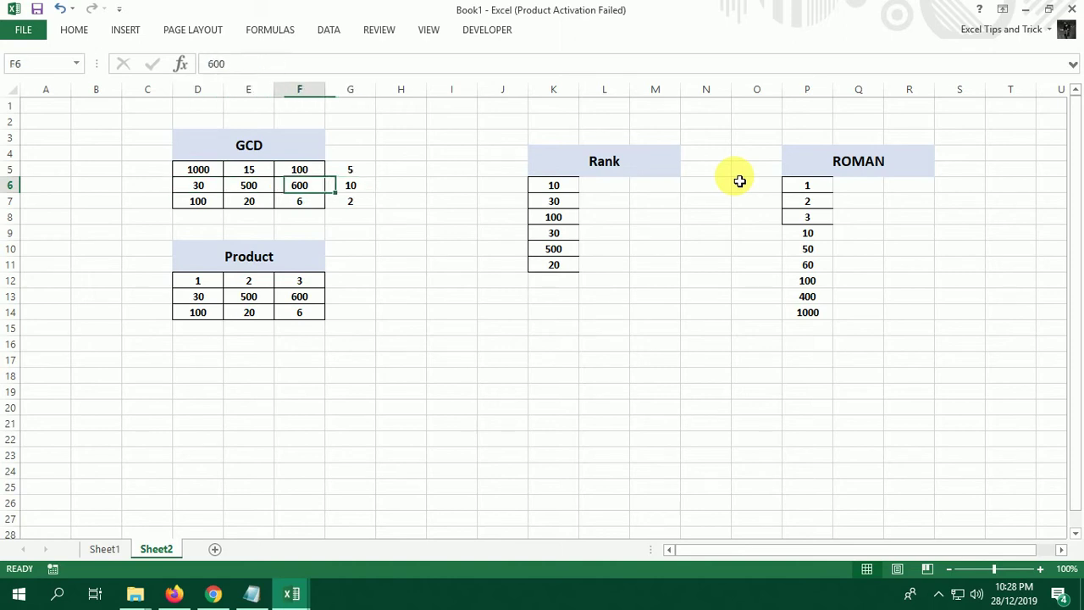
key("Left")
key("Left")
key("shift+Right")
key("shift+Right")
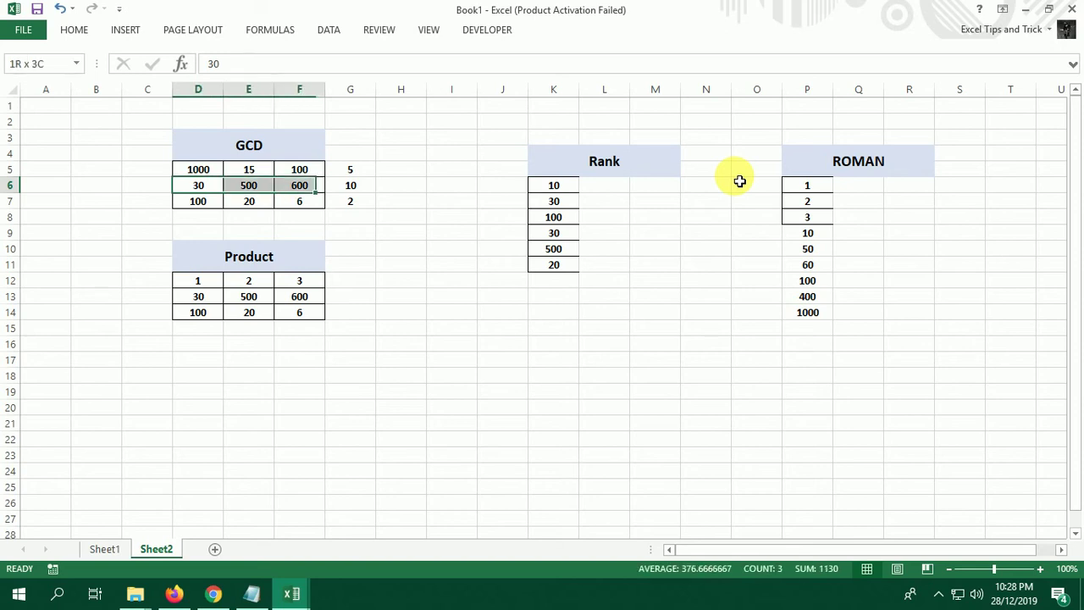
key("shift+Right")
key("Right")
key("Right")
key("Right")
key("Right")
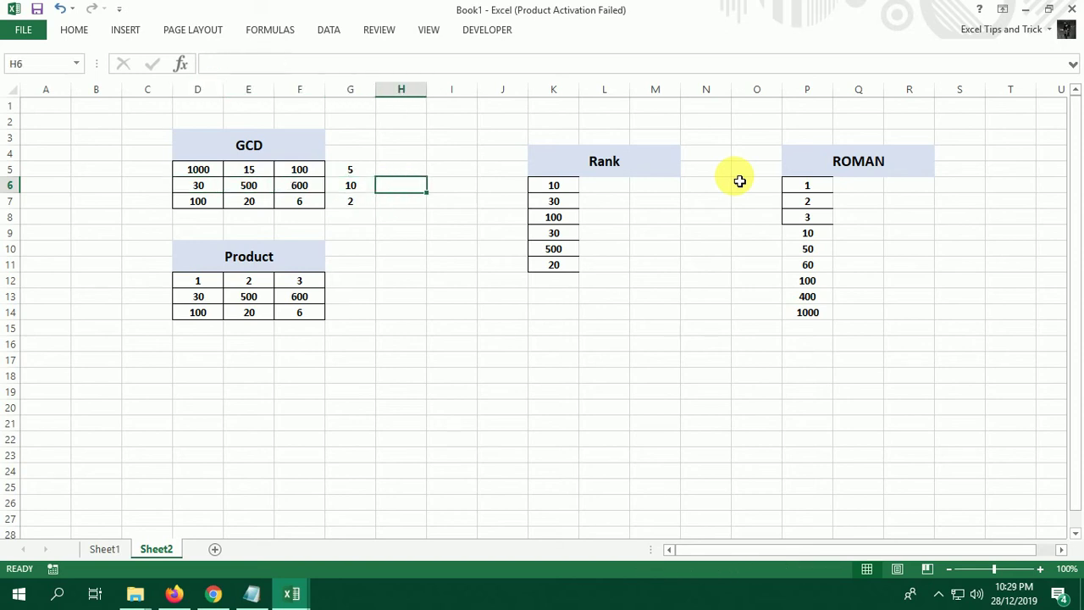
key("Left")
key("Up")
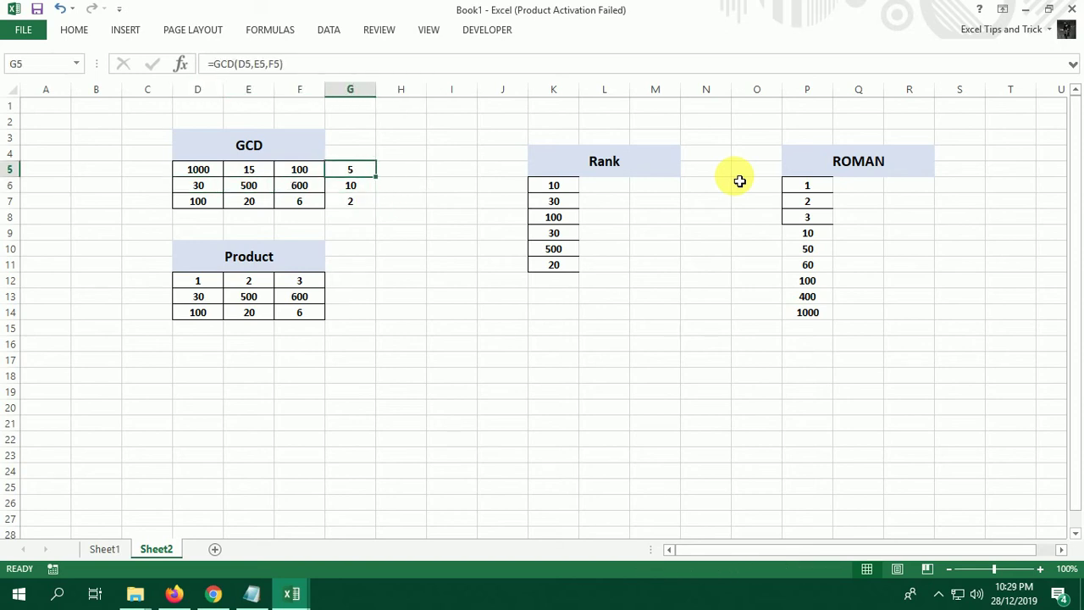
key("shift+Down")
key("shift+Down")
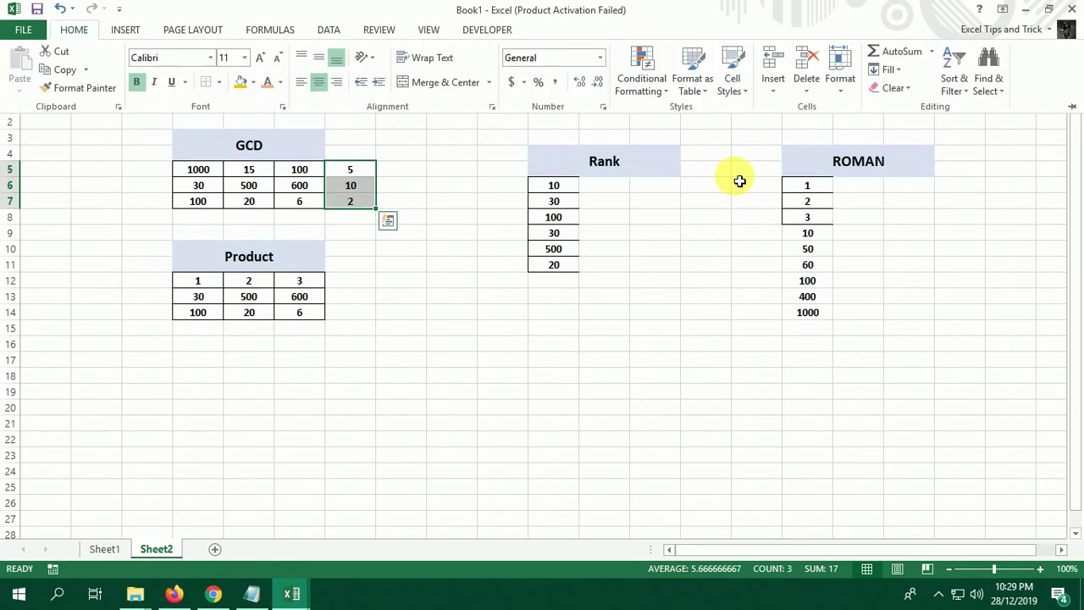
key("Delete")
- Re-enter =GCD(D5,E5,F5) in G5
key("shift+Up")
key("shift+Up")
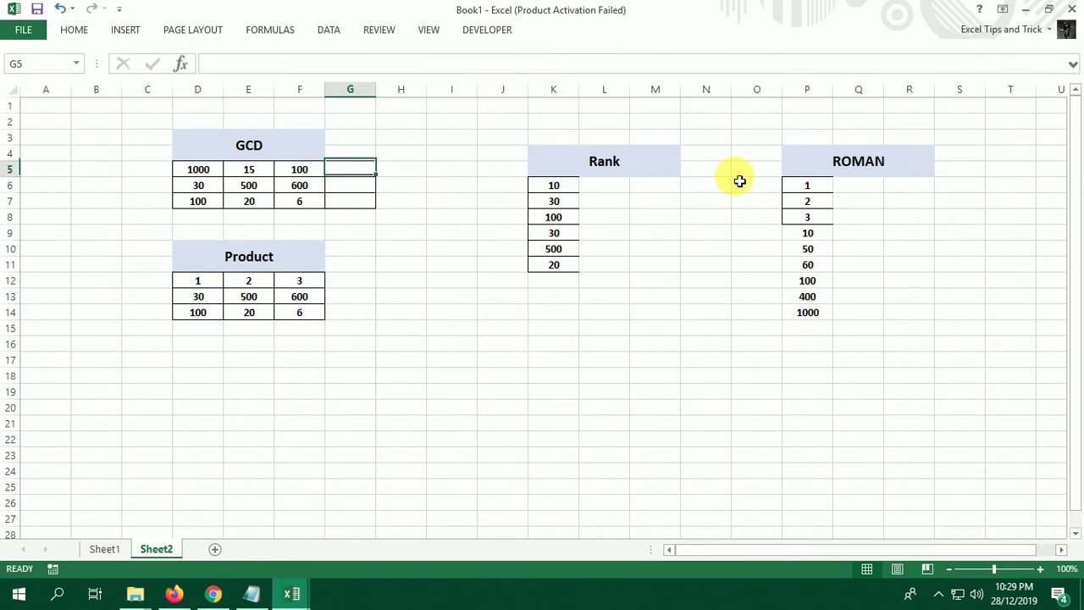
type("=G")
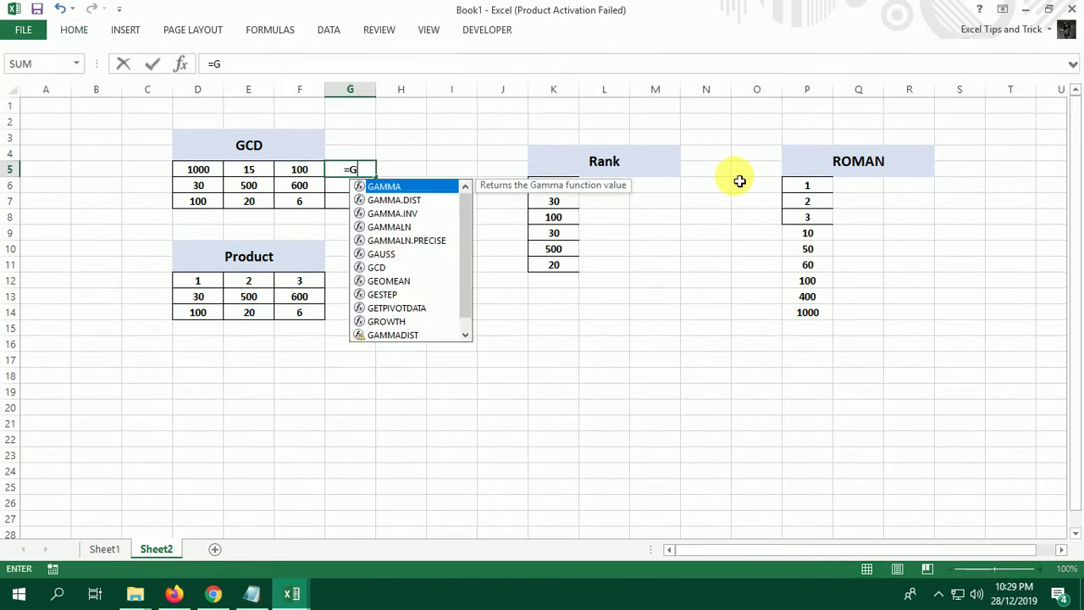
type("CD(")
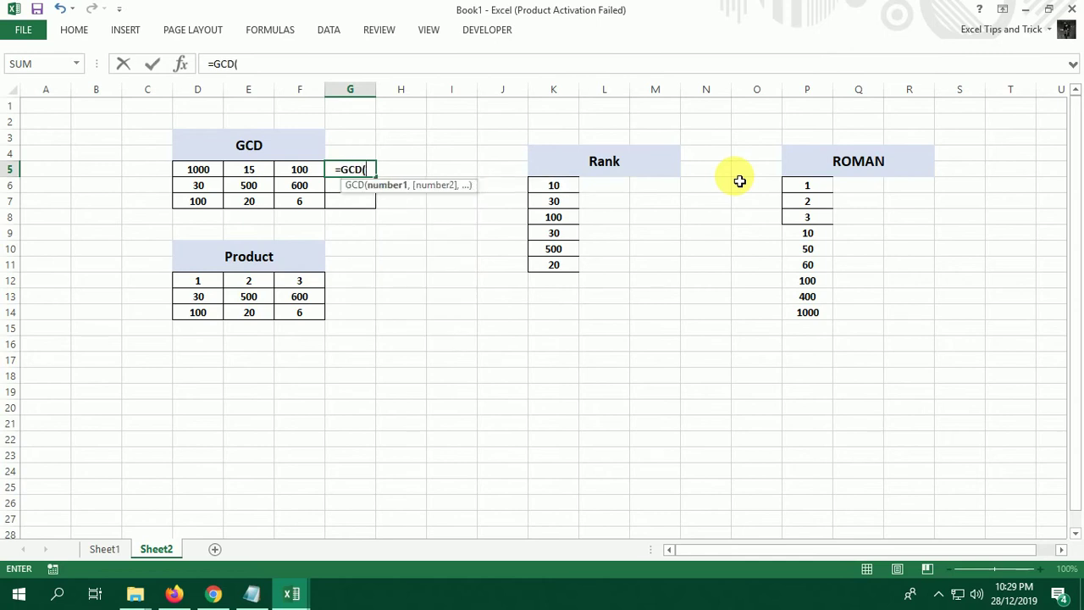
key("Left")
key("Left")
key("Left")
type(",")
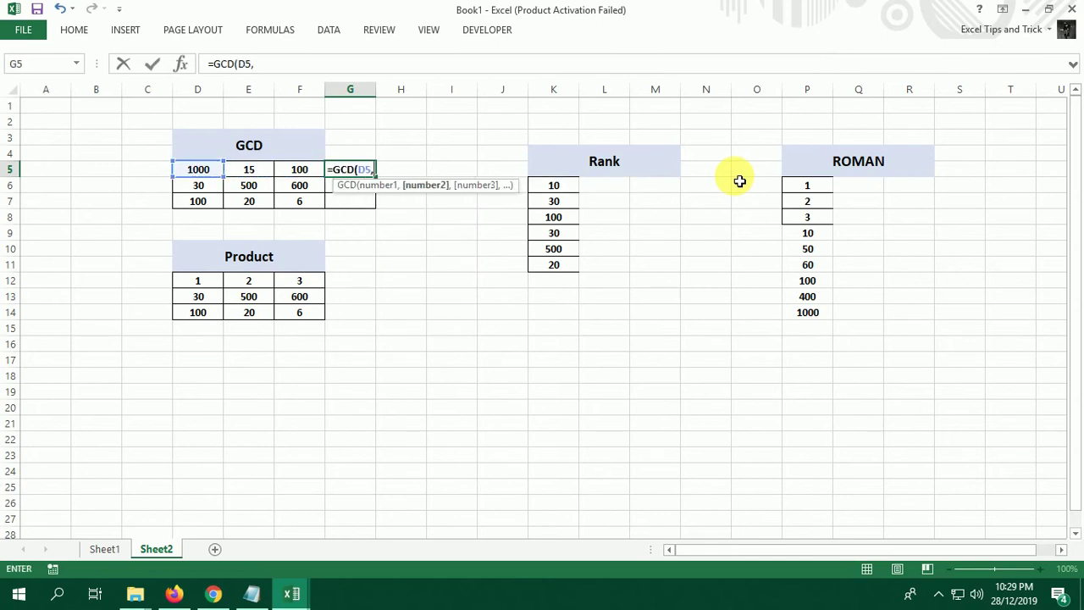
key("Left")
key("Left")
type(",")
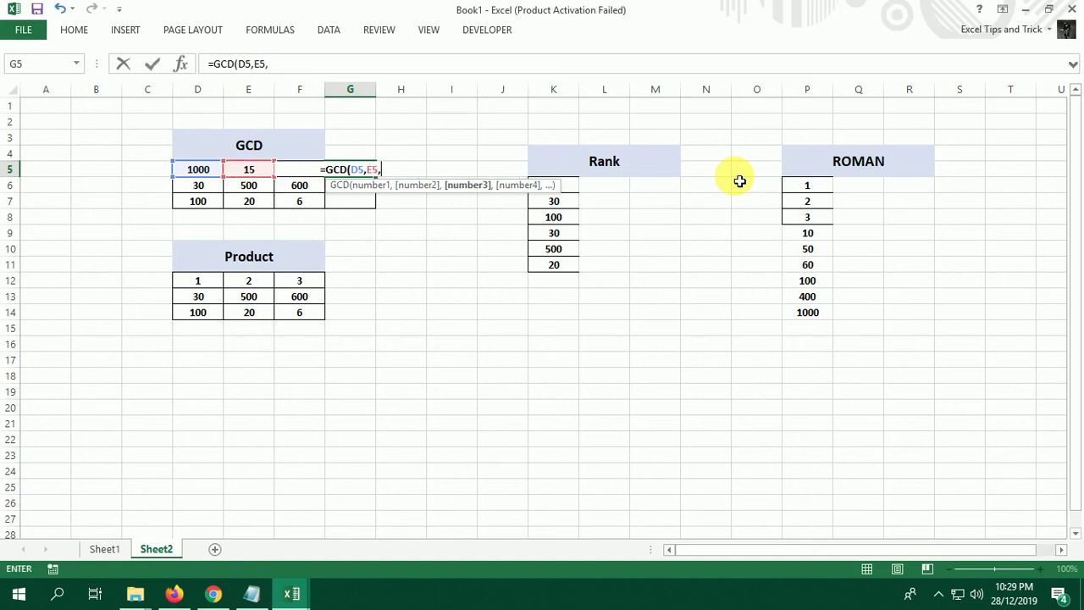
key("Left")
type(")")
key("Return")
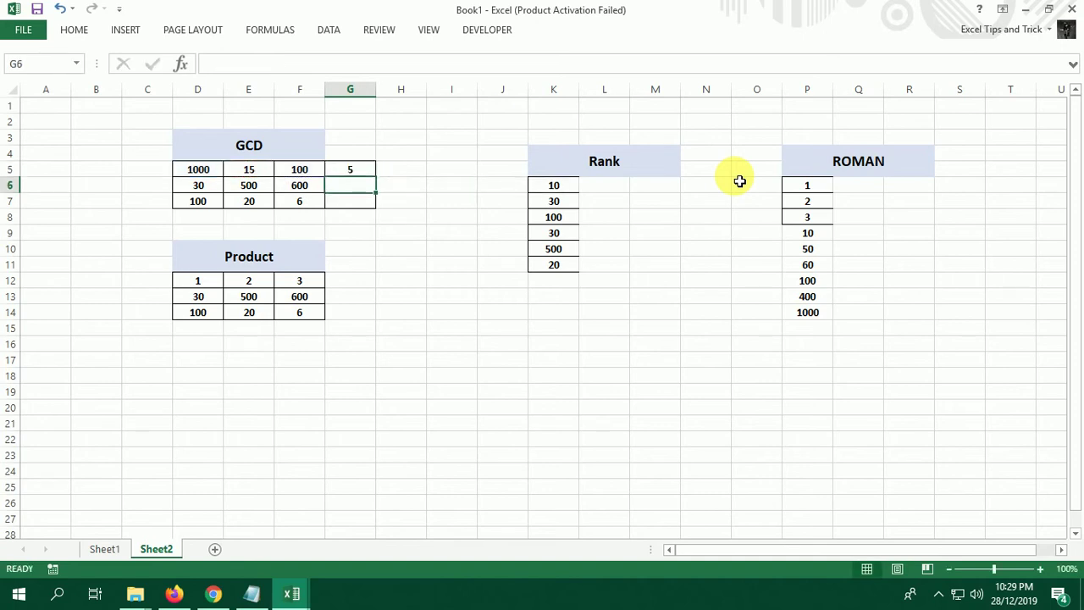
- Fill the GCD formula down to G7, giving 5, 10 and 2, then select G20
left_click(350, 169)
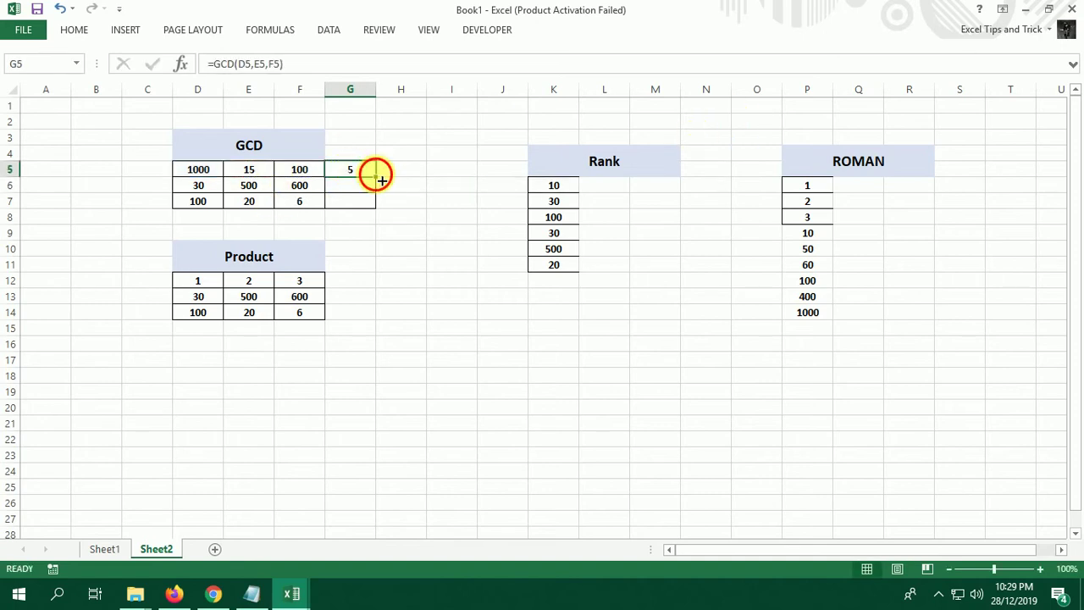
left_click_drag(375, 176, 377, 208)
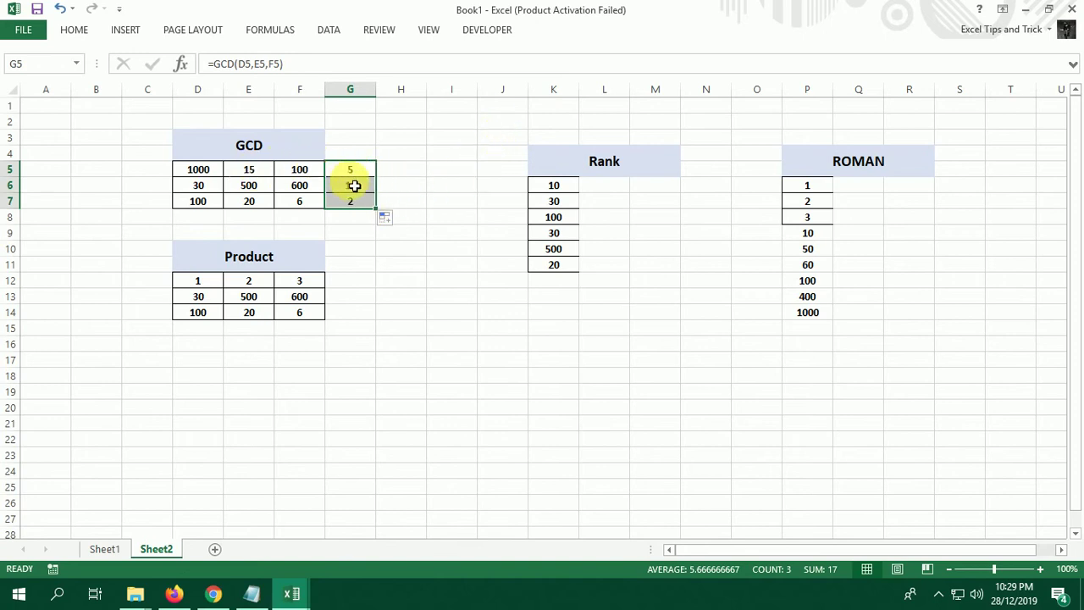
left_click(270, 257)
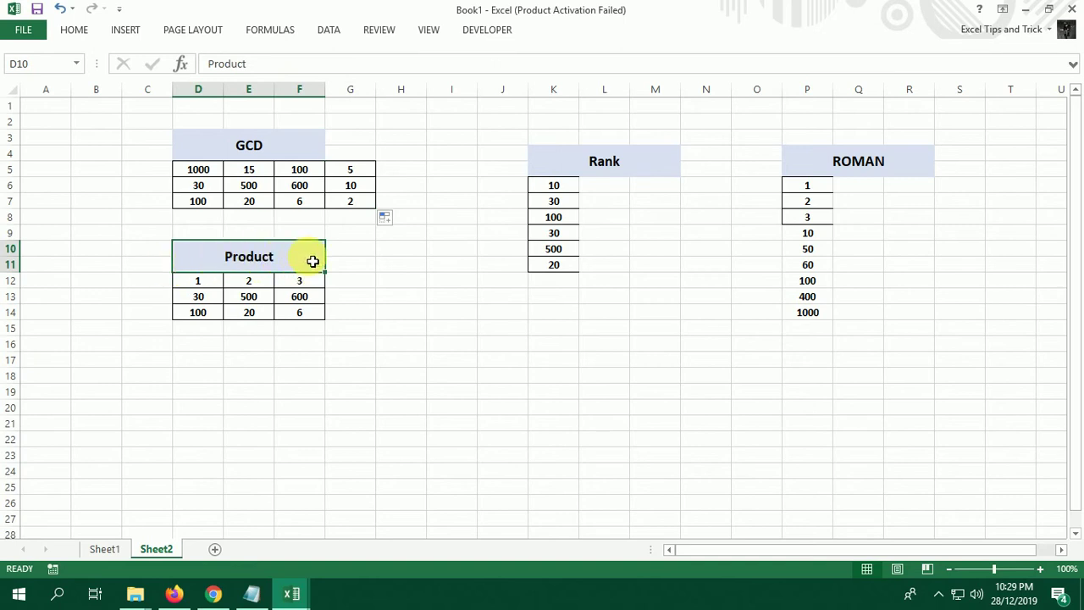
left_click(360, 288)
left_click(356, 407)
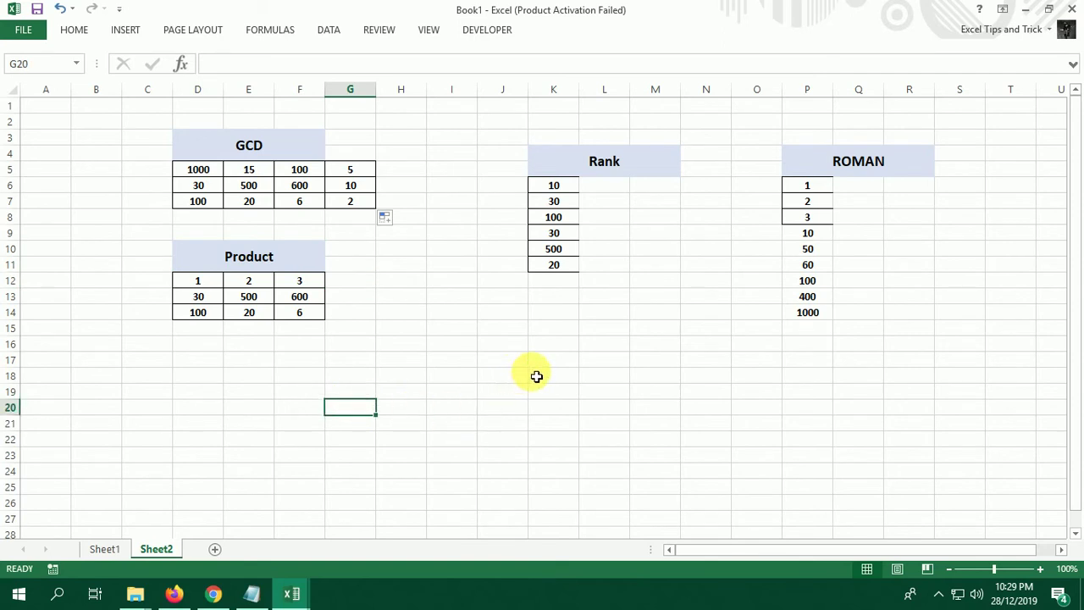
type("10")
key("Tab")
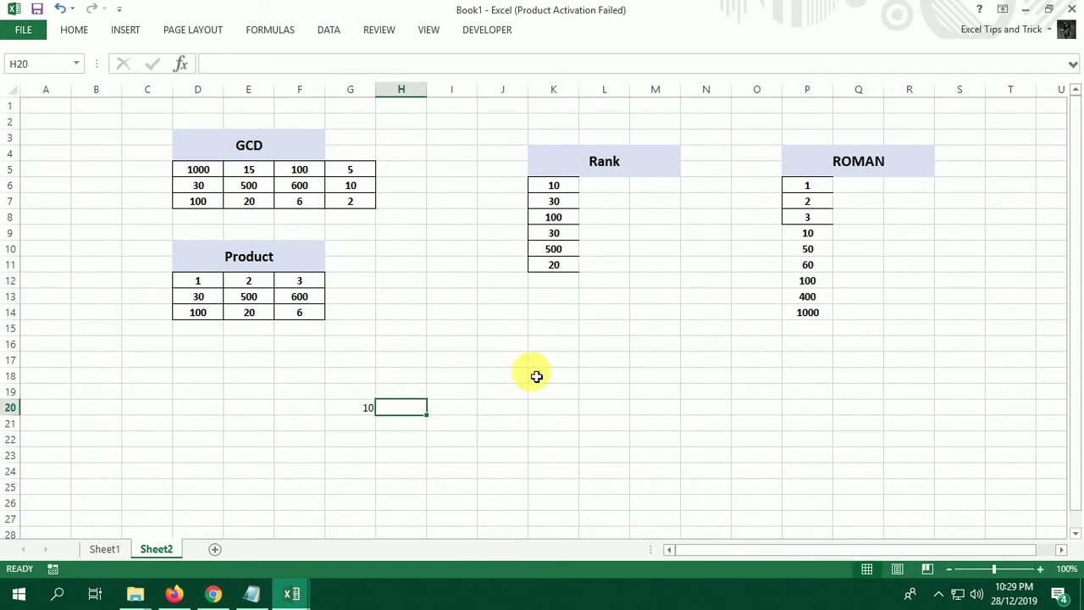
type("15")
key("Down")
key("Down")
key("Up")
key("Right")
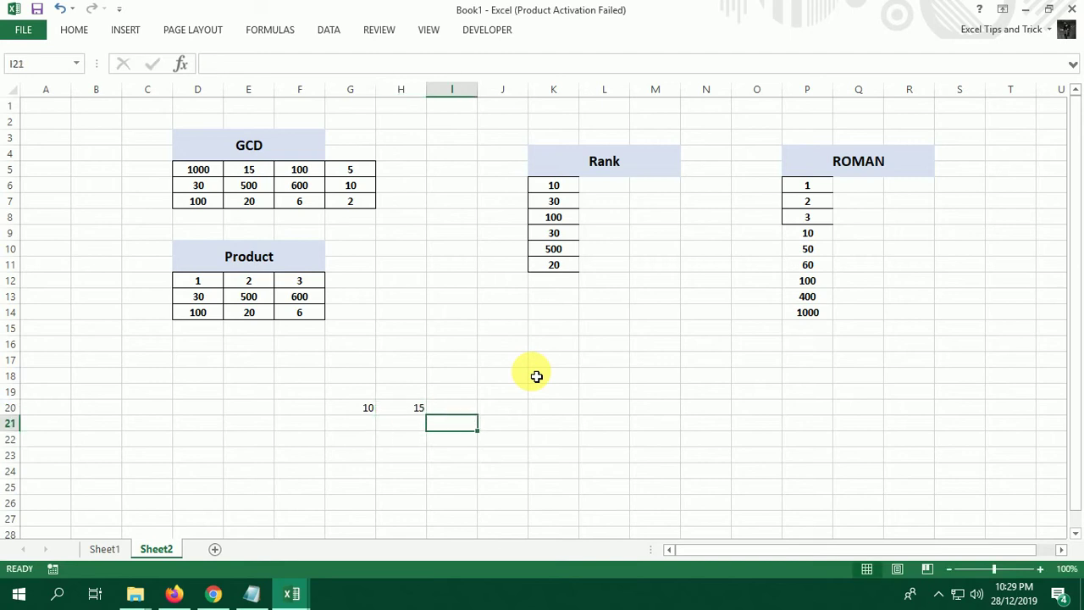
key("Up")
type("=")
key("Left")
key("Left")
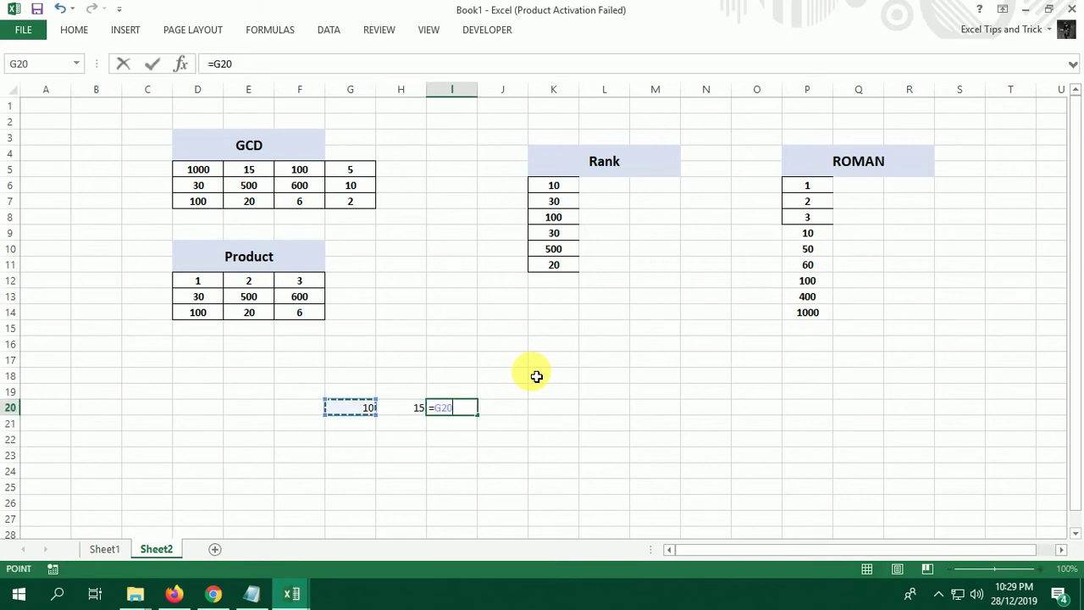
type("*")
key("Left")
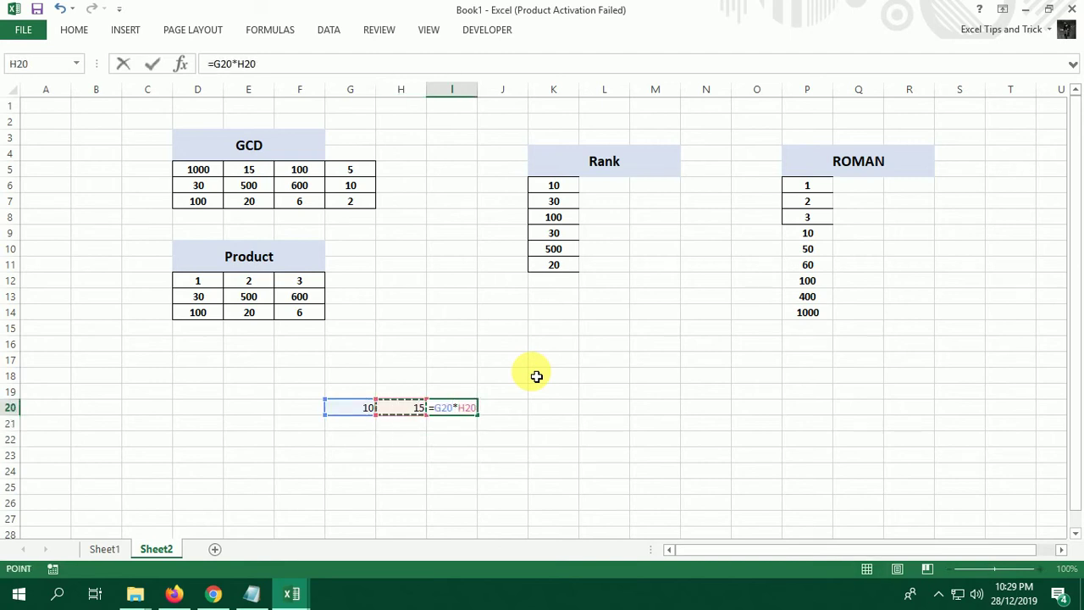
key("Return")
key("Up")
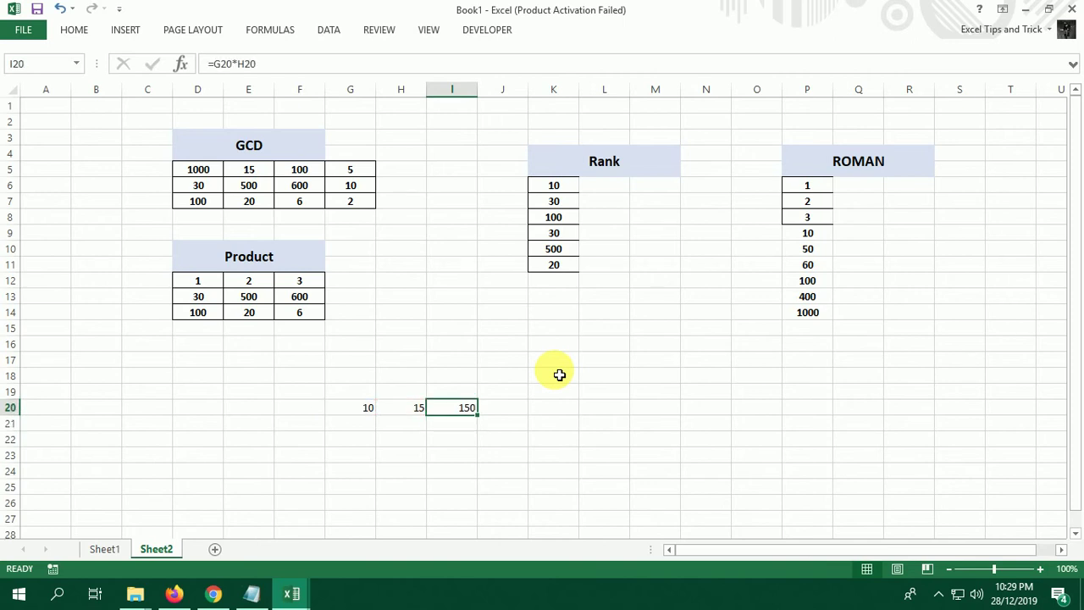
key("shift+Left")
key("shift+Left")
key("Delete")
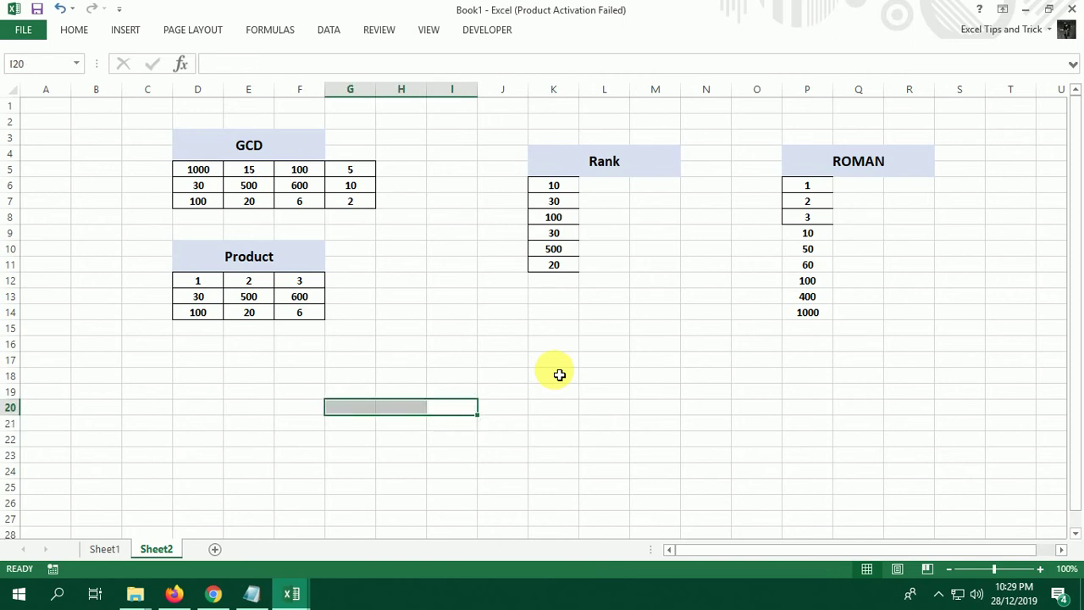
key("Up")
key("Up")
key("Up")
key("Up")
key("Up")
key("Up")
- Label G11 'Output' beside the Product table
key("Left")
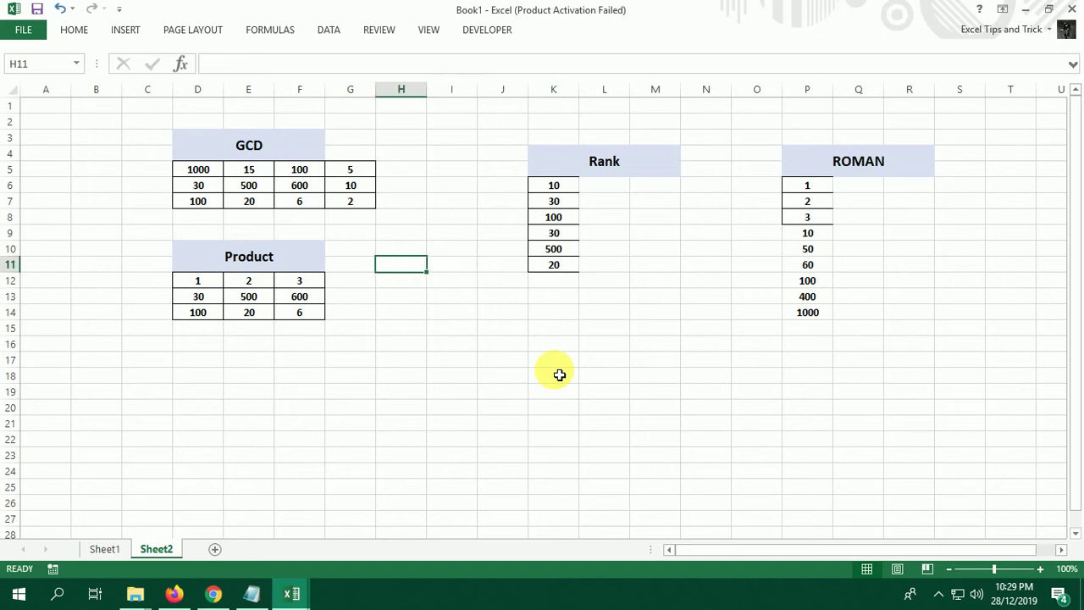
key("Left")
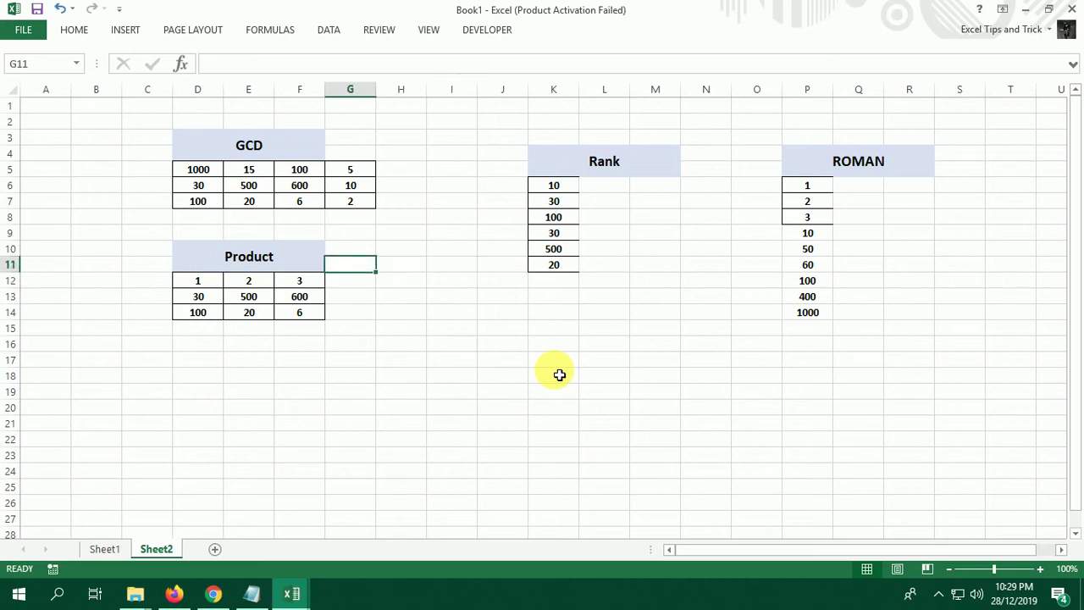
type("Output")
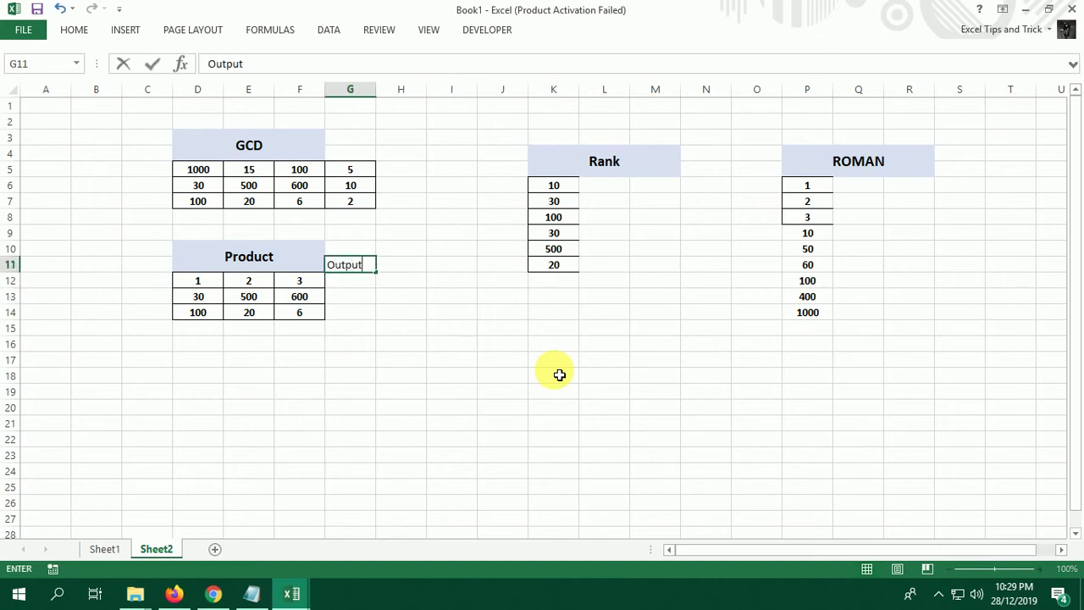
key("Return")
- Enter =PRODUCT(D12,E12,F12) in G12
type("=")
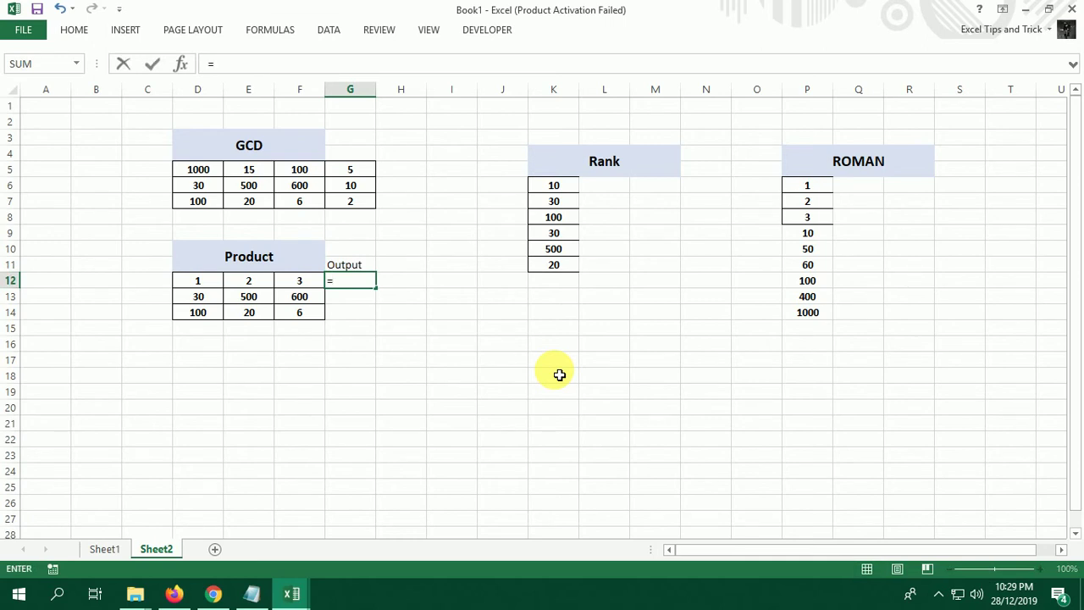
type("pro")
key("Down")
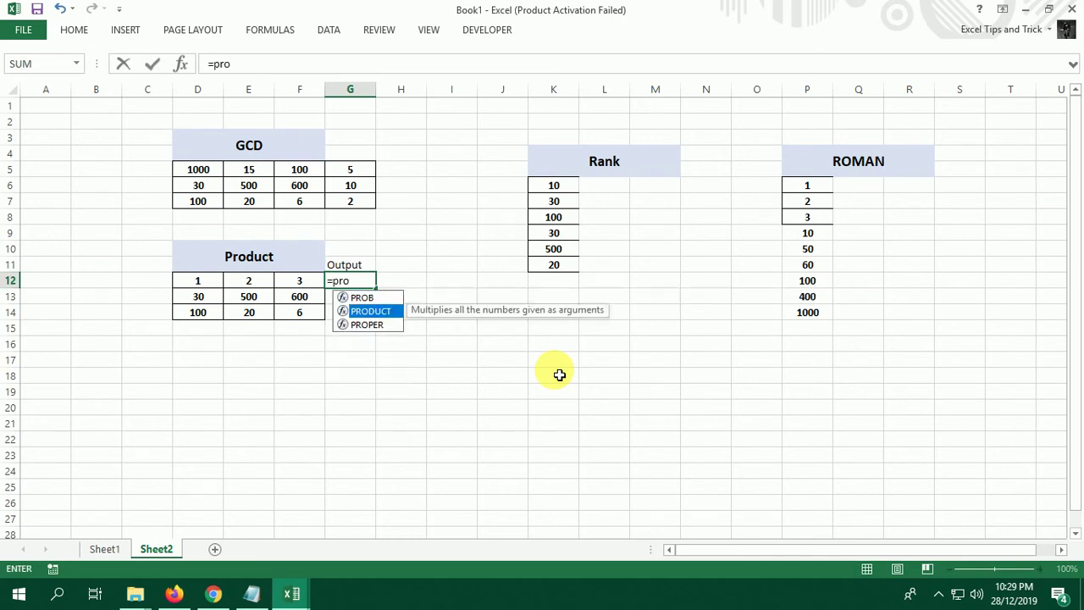
key("Tab")
key("Left")
key("Left")
key("Left")
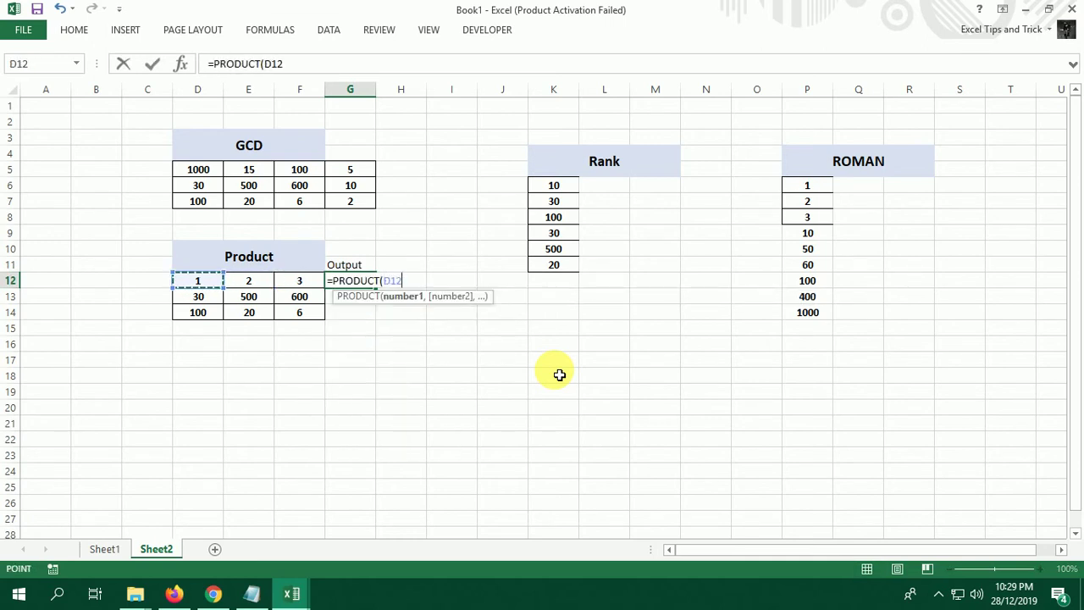
type(",")
key("Left")
key("Left")
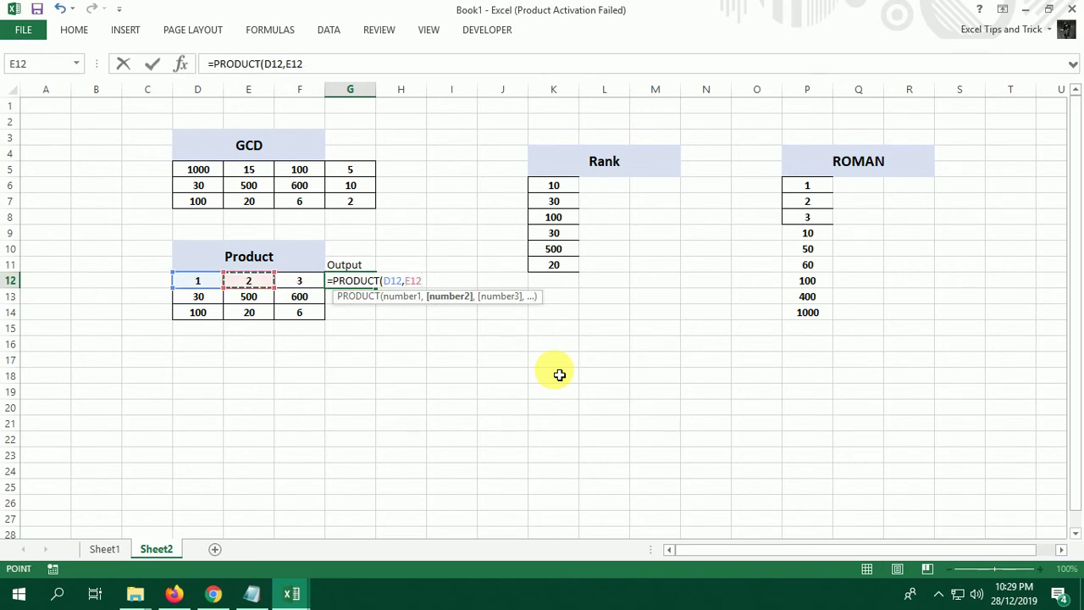
type(",")
key("Left")
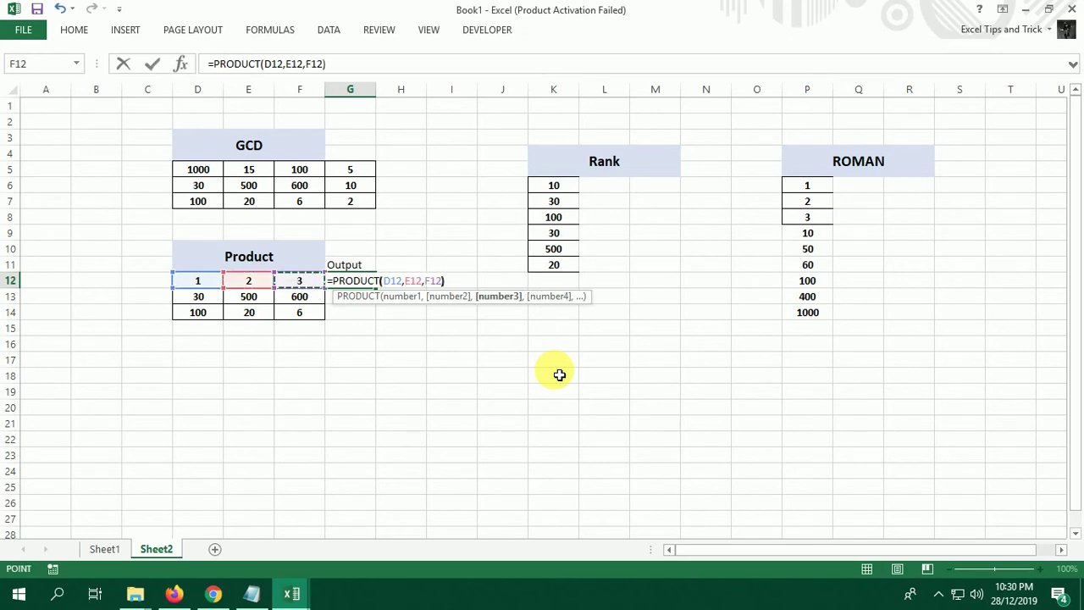
key("Return")
- Fill the PRODUCT formula down G12:G14 with Ctrl+D, giving 6, 9000000 and 12000
key("Up")
key("shift+Down")
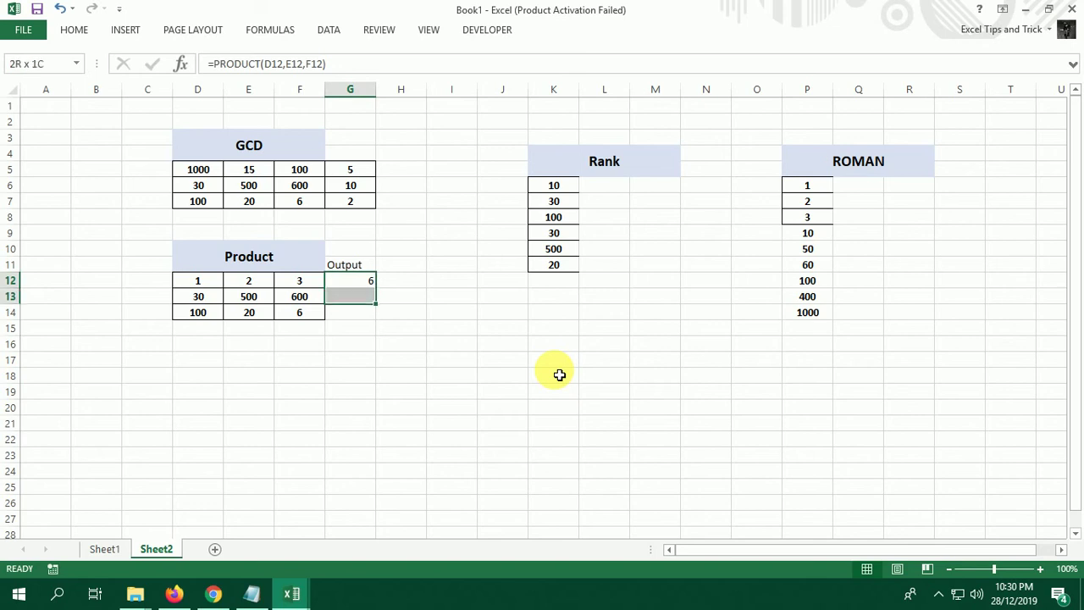
key("shift+Down")
key("ctrl+d")
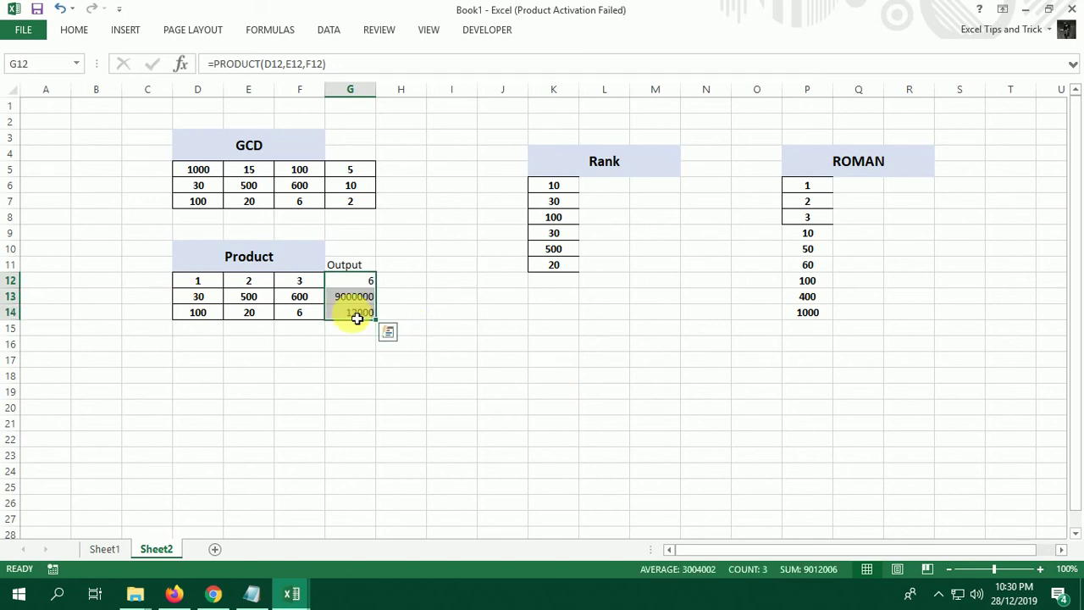
- Change Product row 13 to 10, 5, 5 and select outputs G12:G14 to see 250
left_click(360, 269)
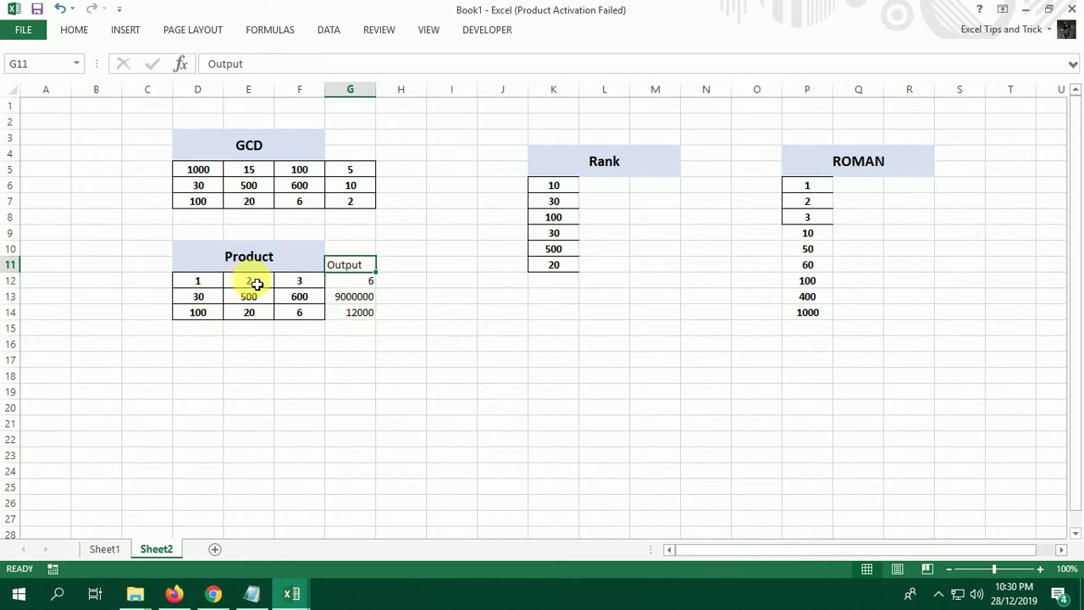
left_click(209, 301)
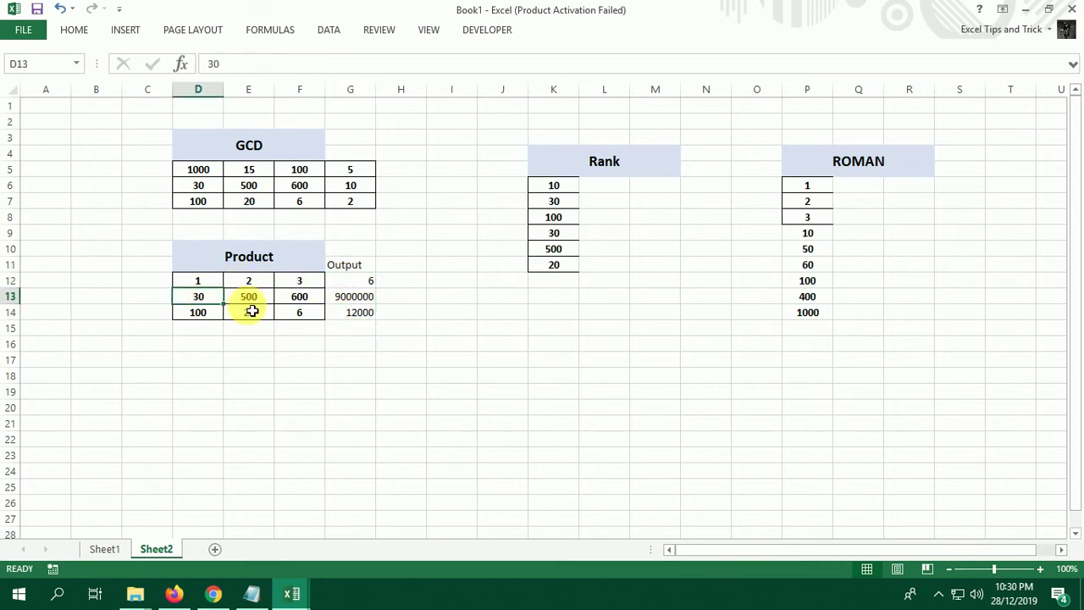
type("10")
left_click(274, 304)
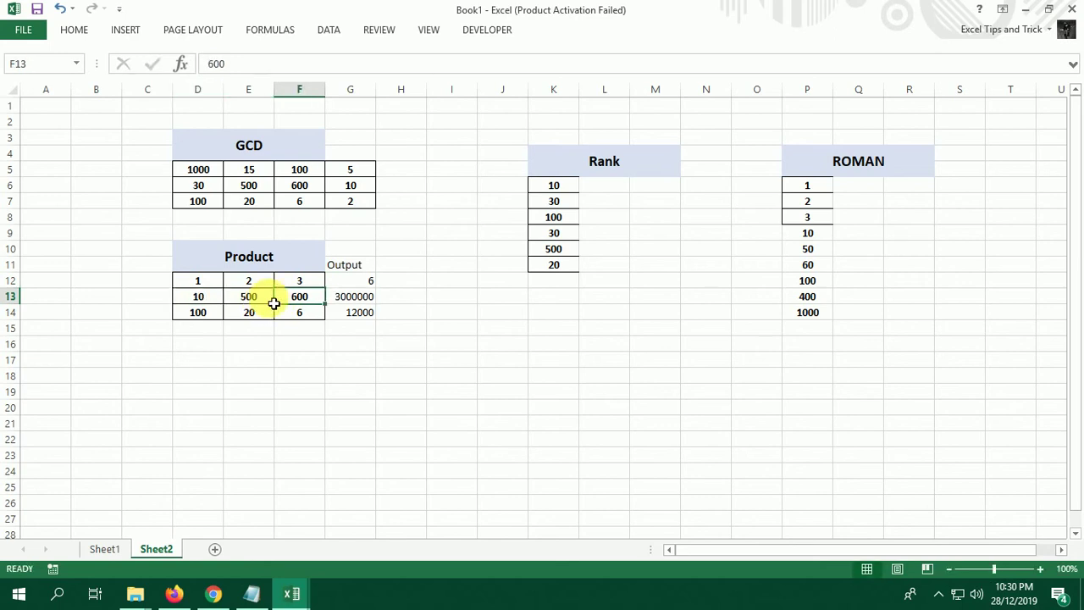
type("5")
key("Tab")
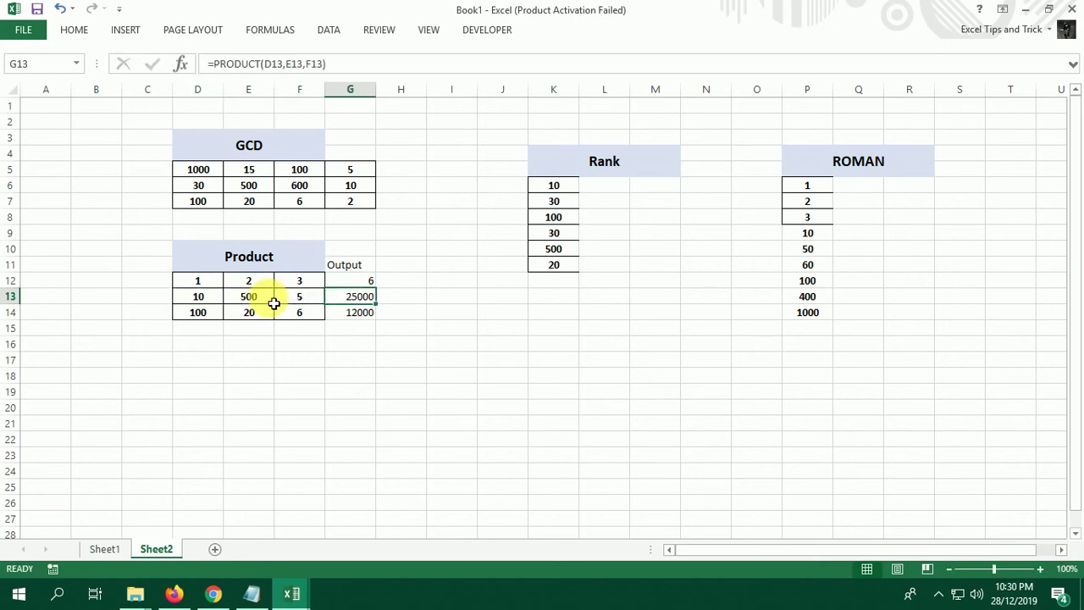
left_click(273, 303)
type("5")
key("Return")
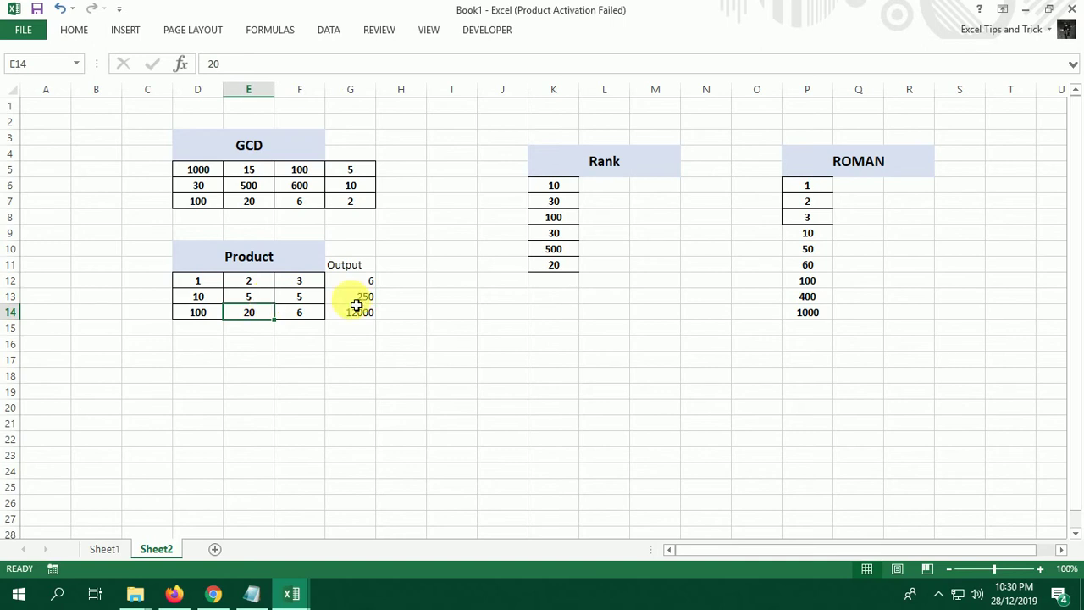
left_click_drag(357, 281, 358, 312)
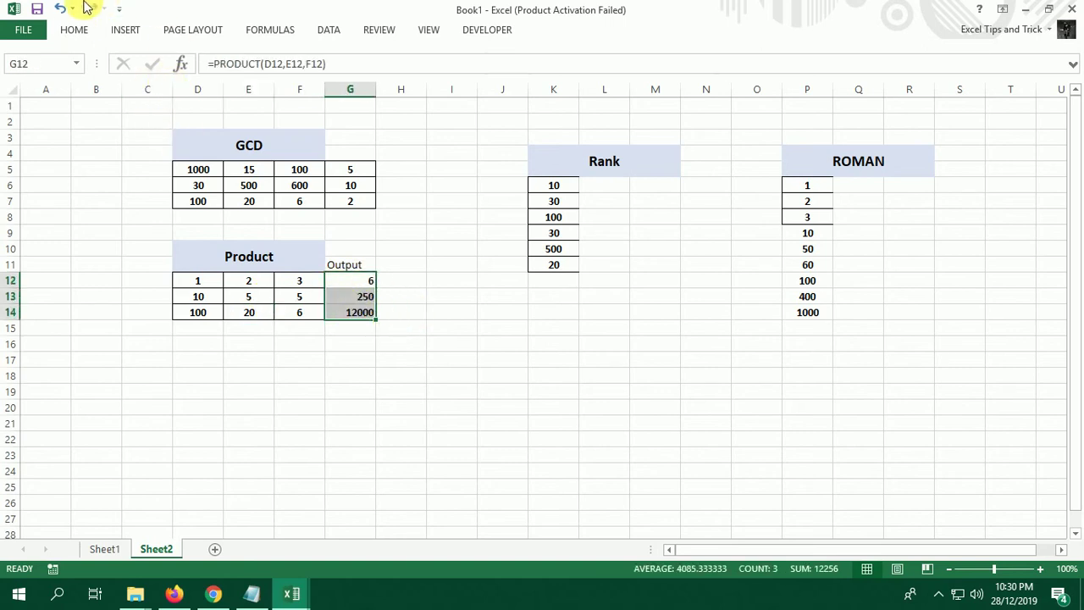
- Centre the outputs 6, 250 and 12000, then start typing an asterisk in H19
left_click(74, 31)
left_click(318, 81)
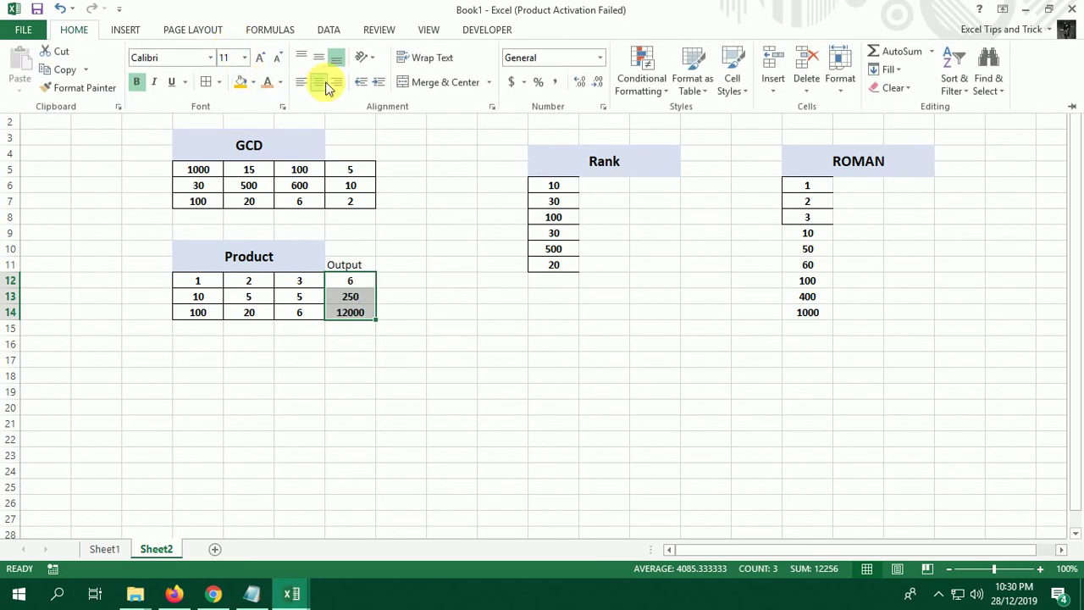
left_click(356, 264)
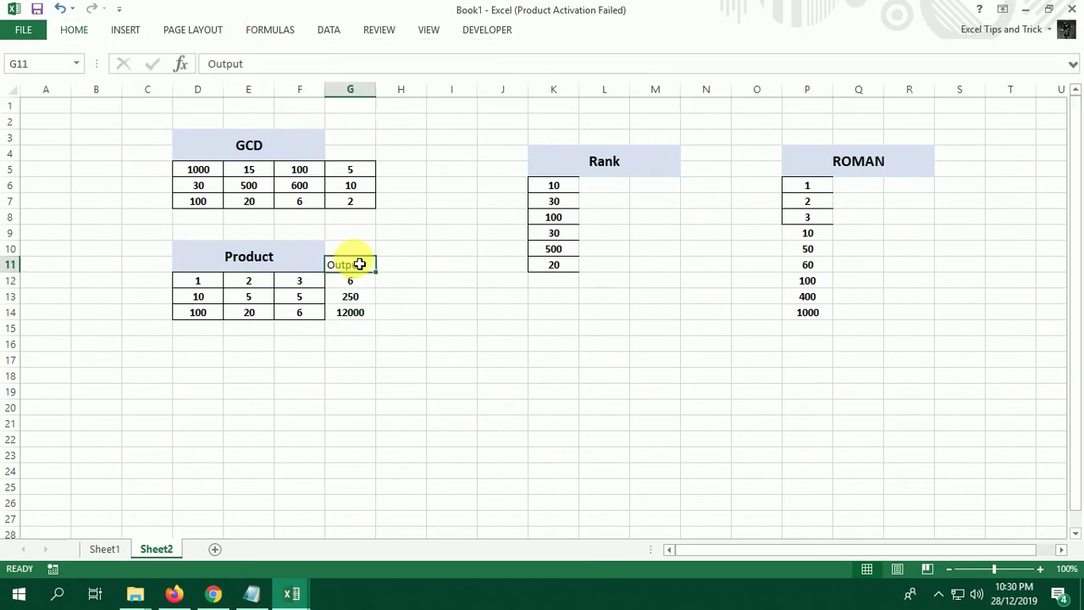
left_click(421, 392)
type("*")
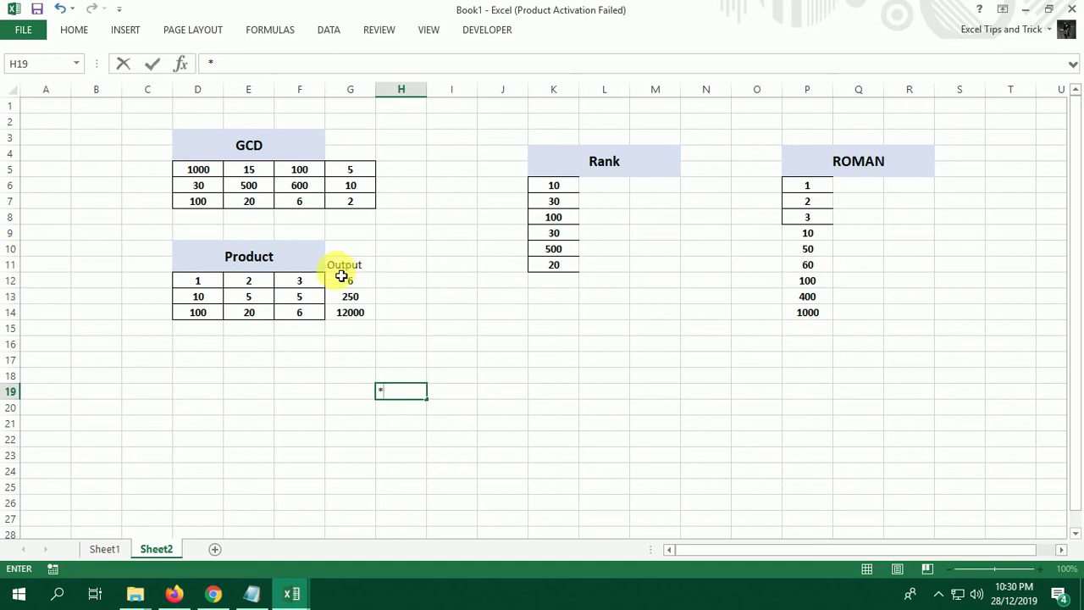
left_click(610, 188)
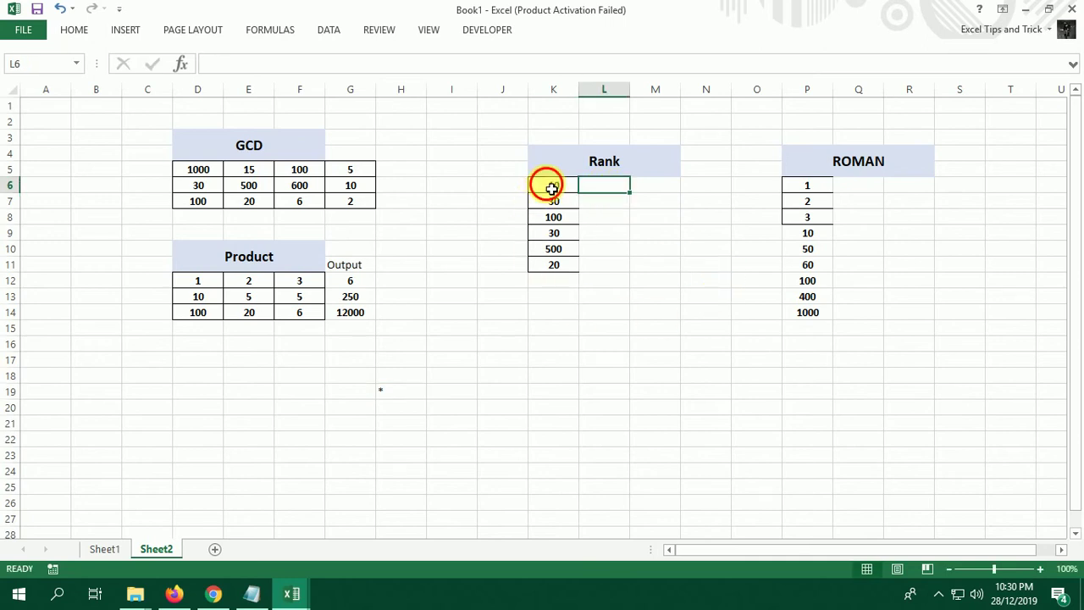
left_click_drag(547, 184, 547, 268)
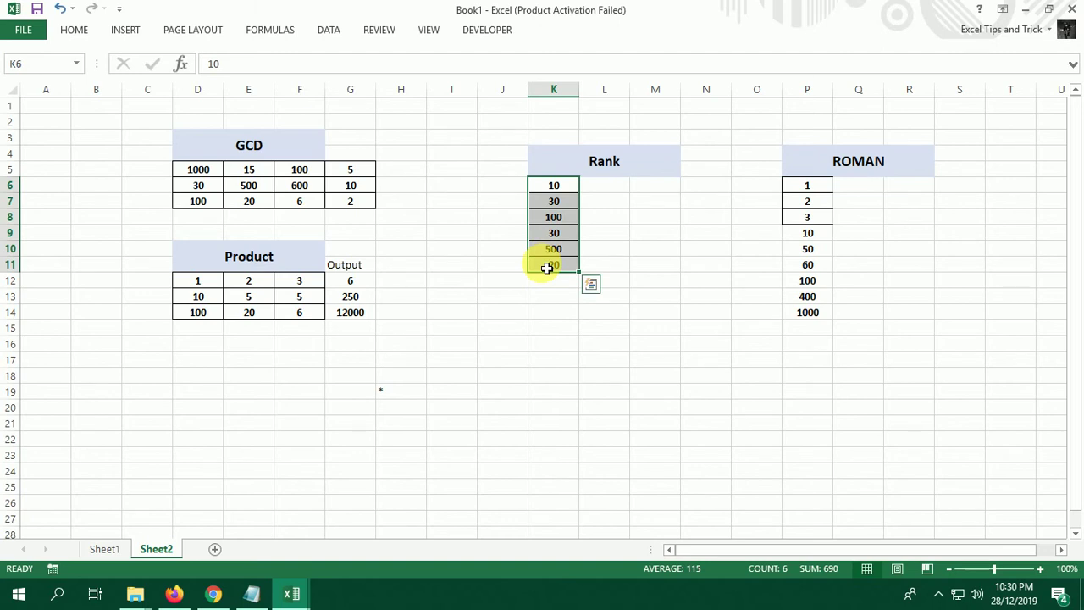
left_click(566, 187)
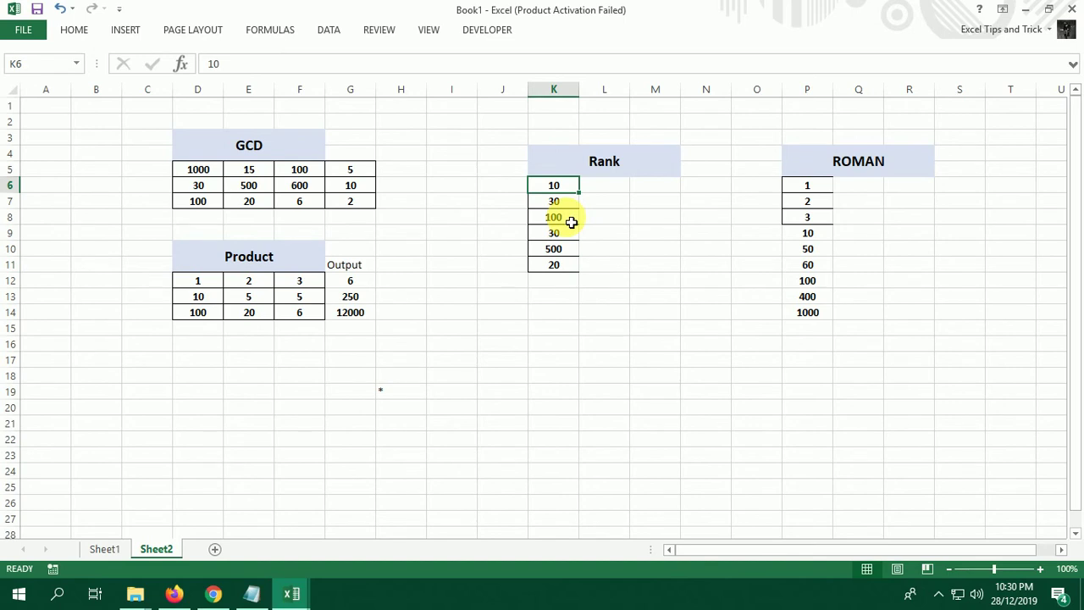
left_click(601, 187)
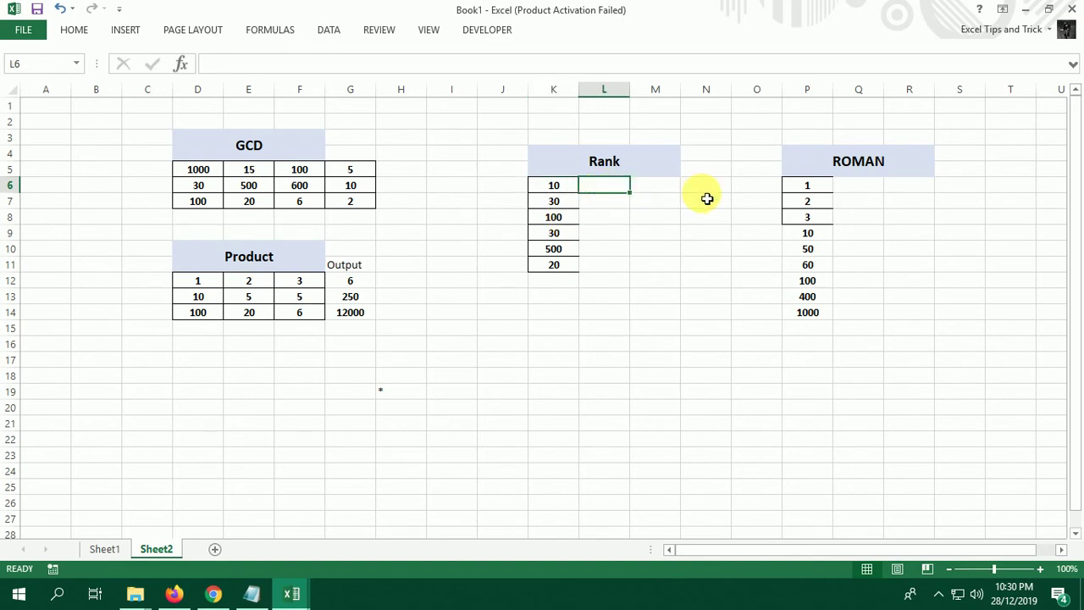
type("=")
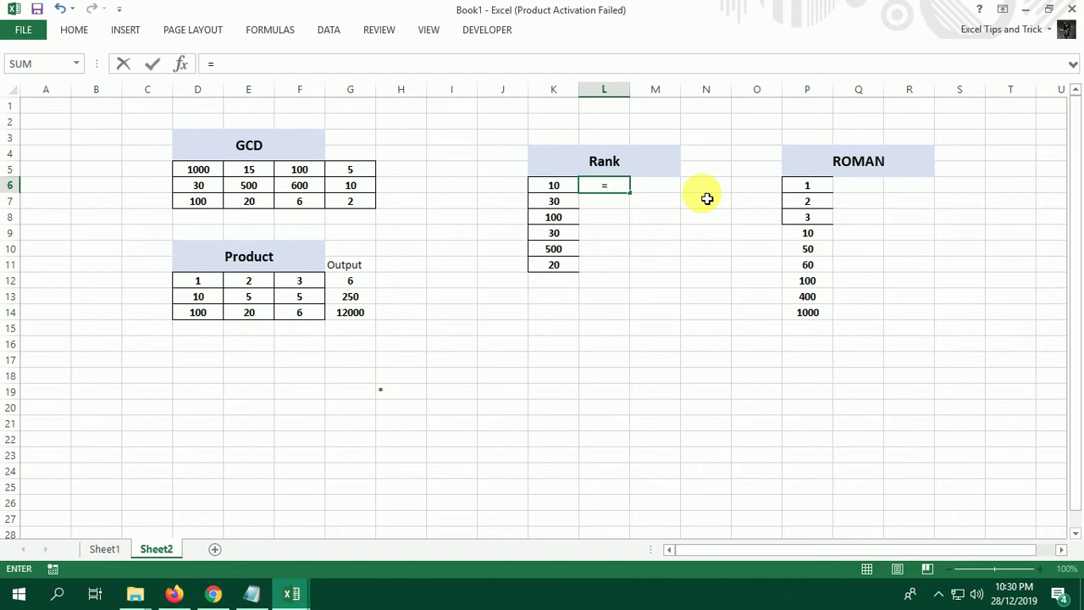
type("rn")
key("BackSpace")
type("an")
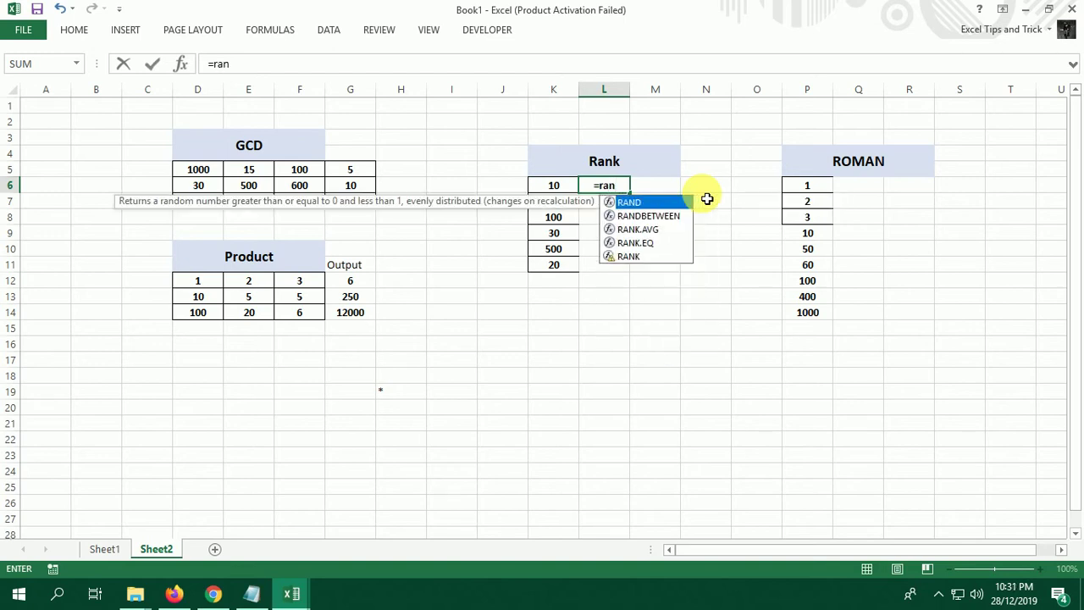
type("k")
key("Tab")
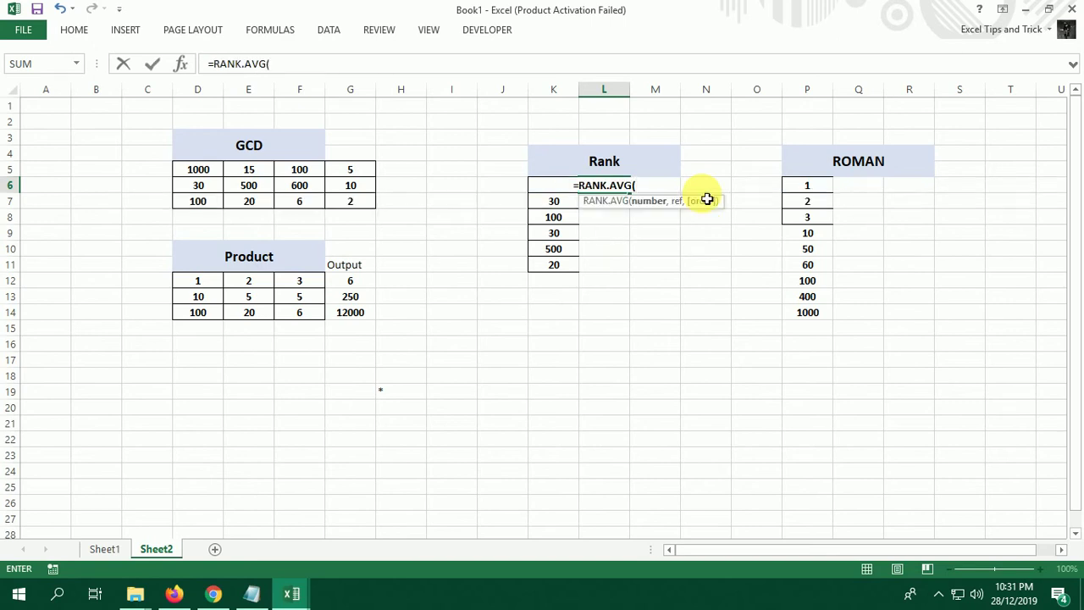
key("Left")
key("F4")
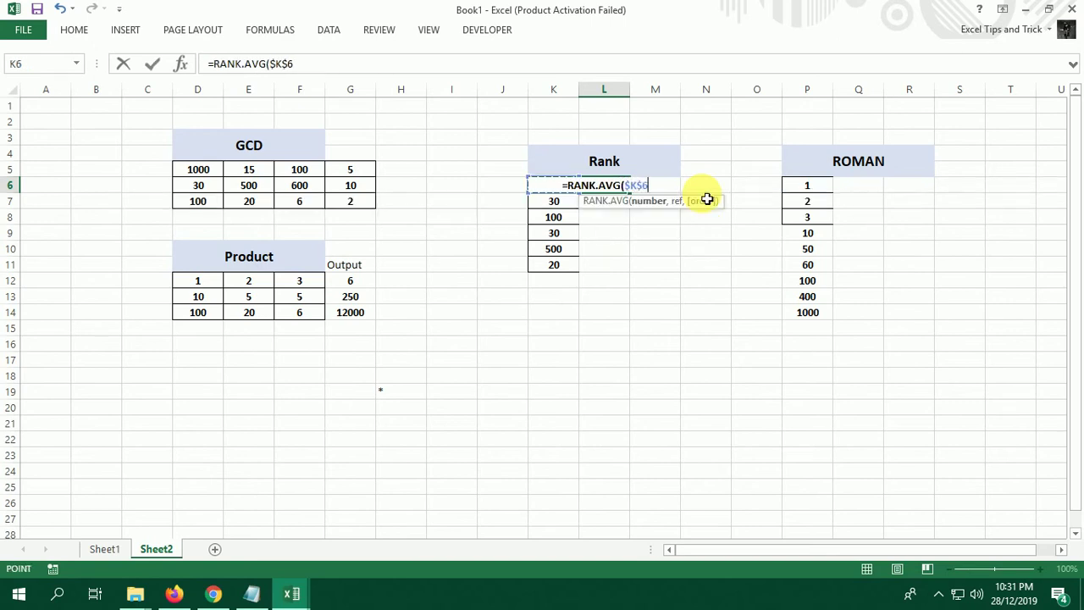
type(",")
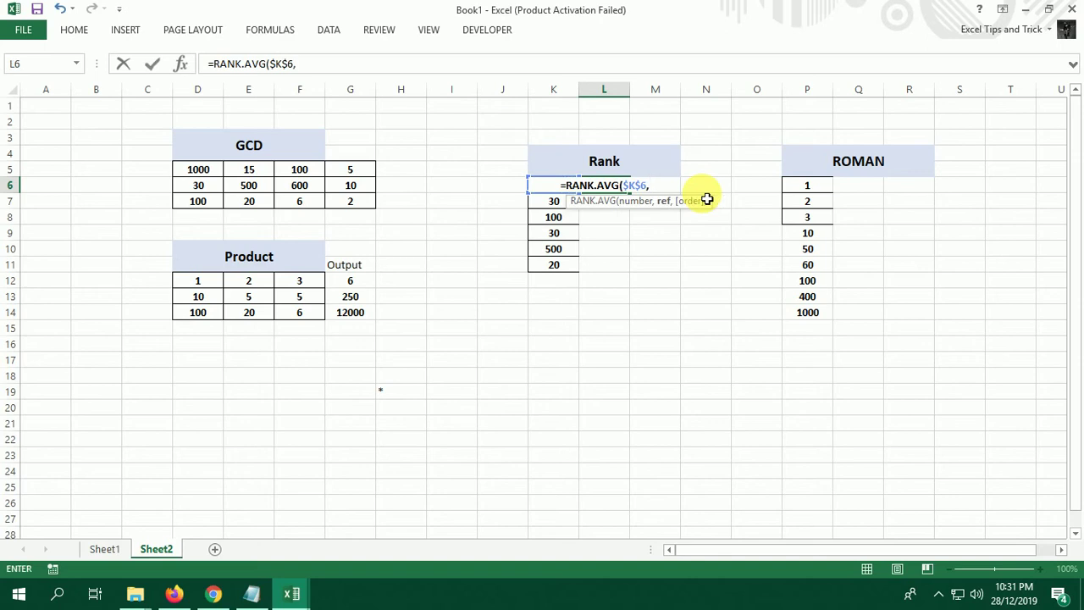
- Replace the unfinished RANK.AVG entry with =RANK(K6,$K$6:$K$11) in L6
key("Escape")
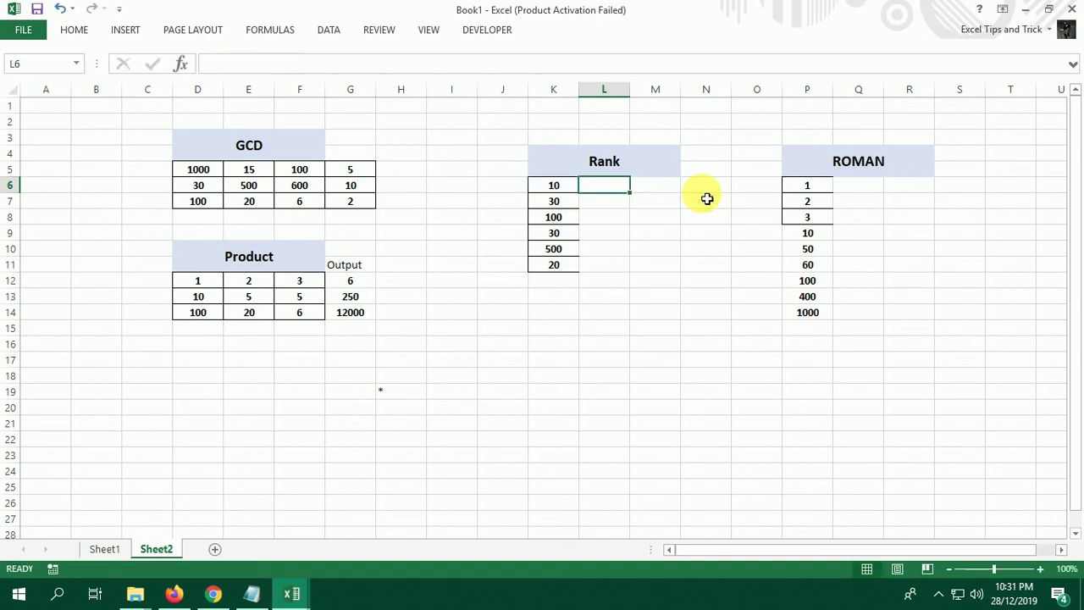
type("=ran")
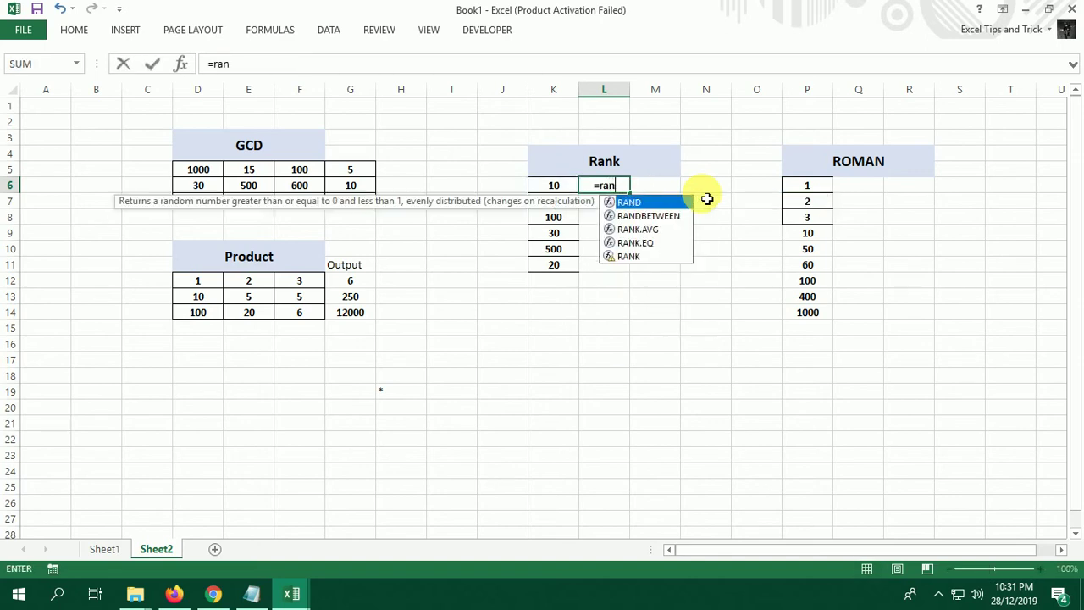
key("Down")
key("Down")
key("Down")
key("Down")
key("Tab")
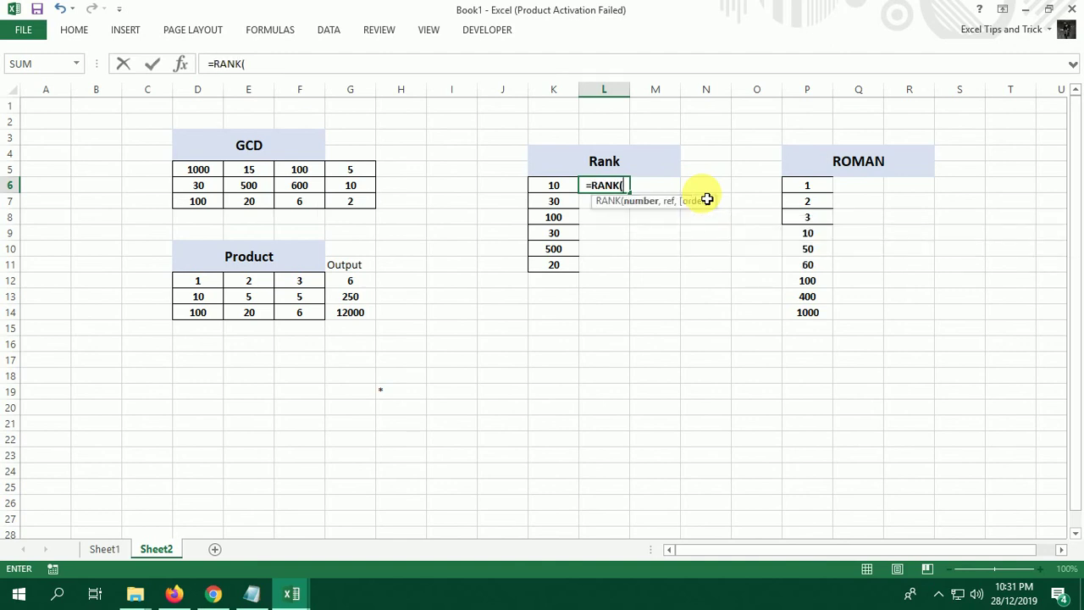
key("Left")
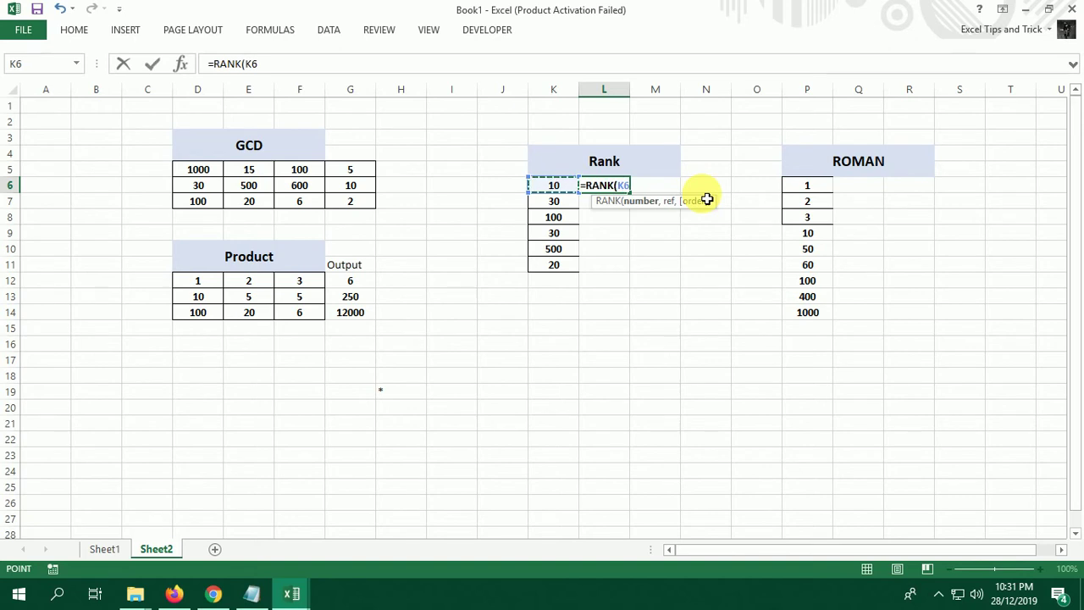
type(",")
key("Left")
key("ctrl+shift+Down")
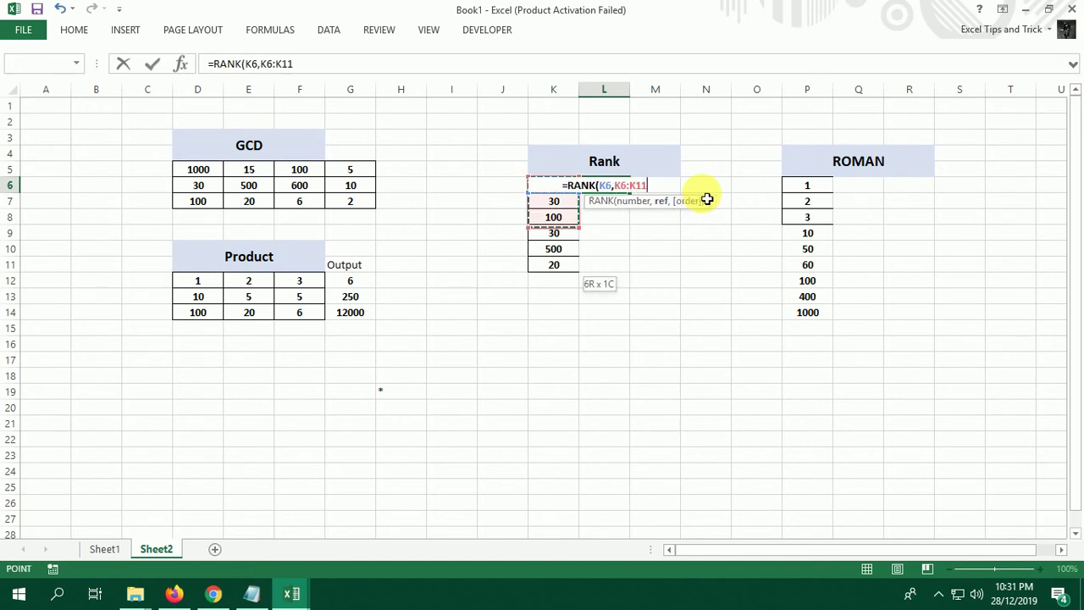
key("F4")
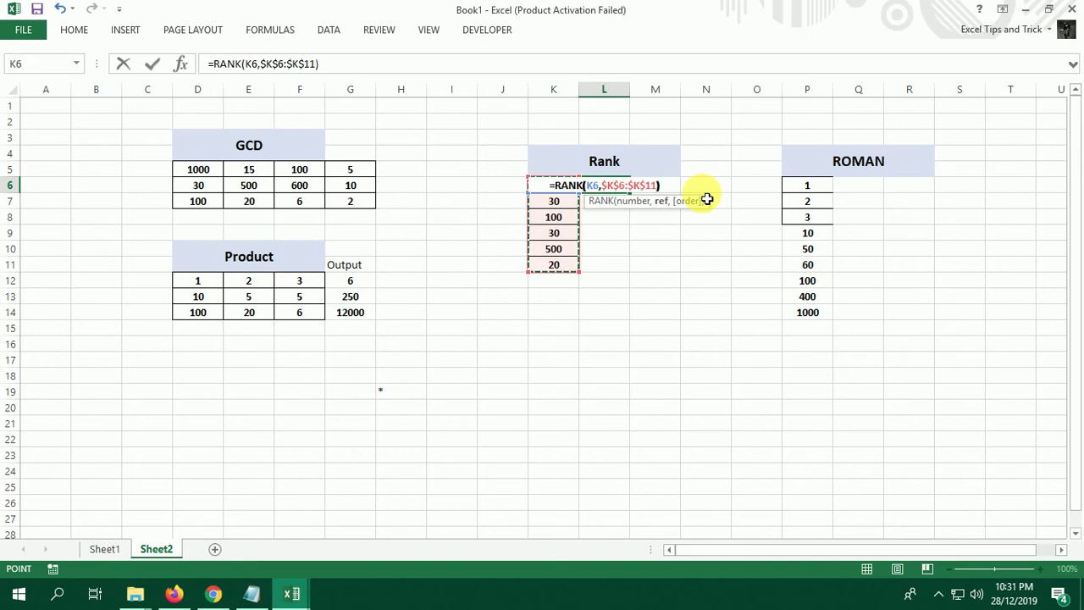
key("Return")
- Fill the RANK formula down to L11, giving 6, 3, 2, 3, 1, 5, and review it
key("Left")
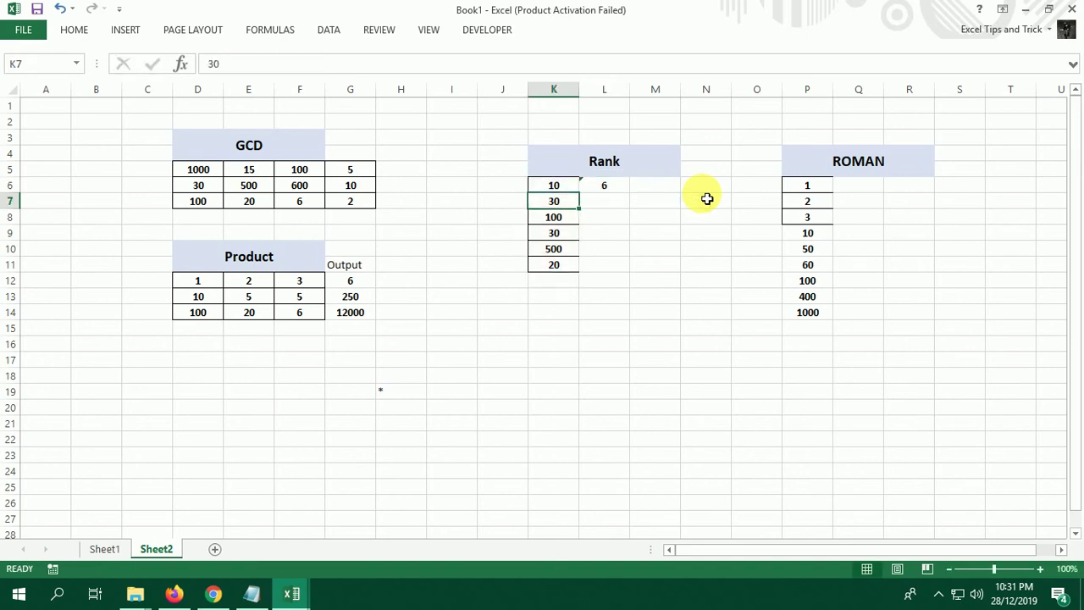
key("ctrl+Down")
key("Right")
key("ctrl+shift+Up")
key("ctrl+d")
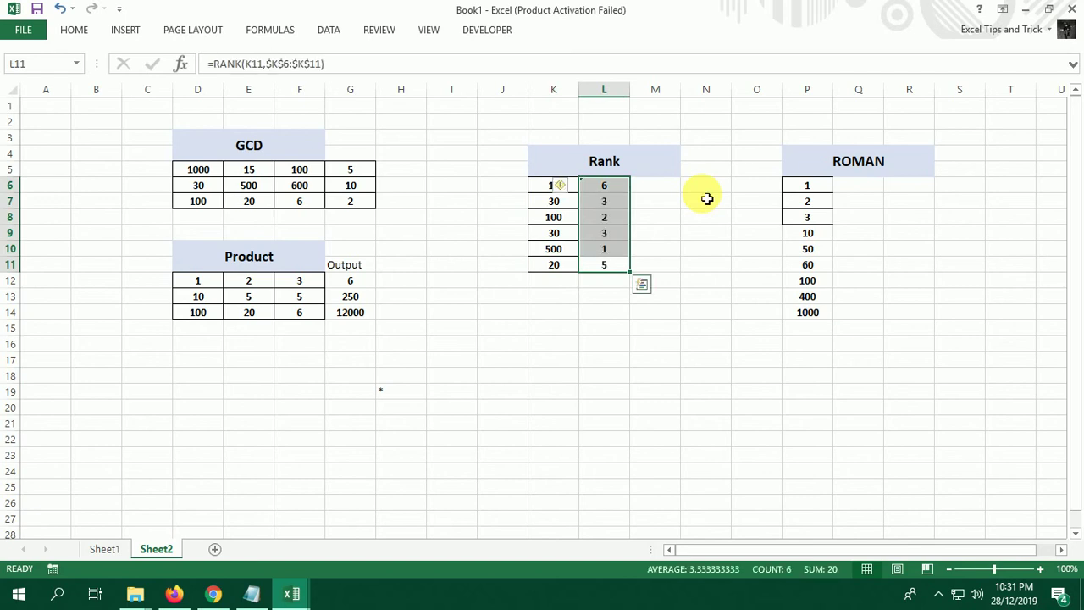
left_click(551, 251)
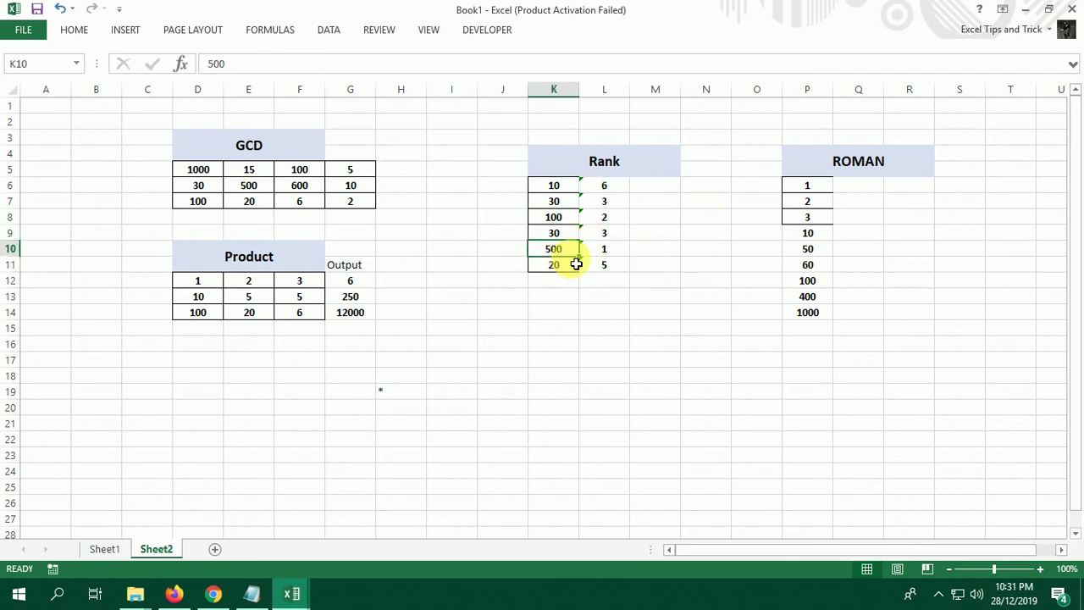
left_click(605, 251)
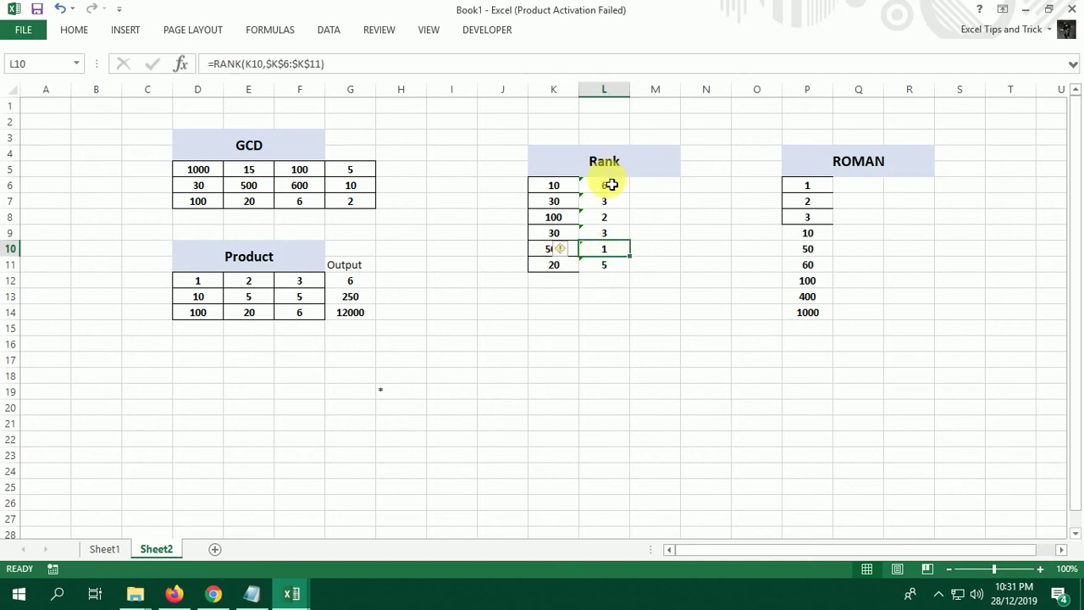
left_click_drag(610, 182, 617, 266)
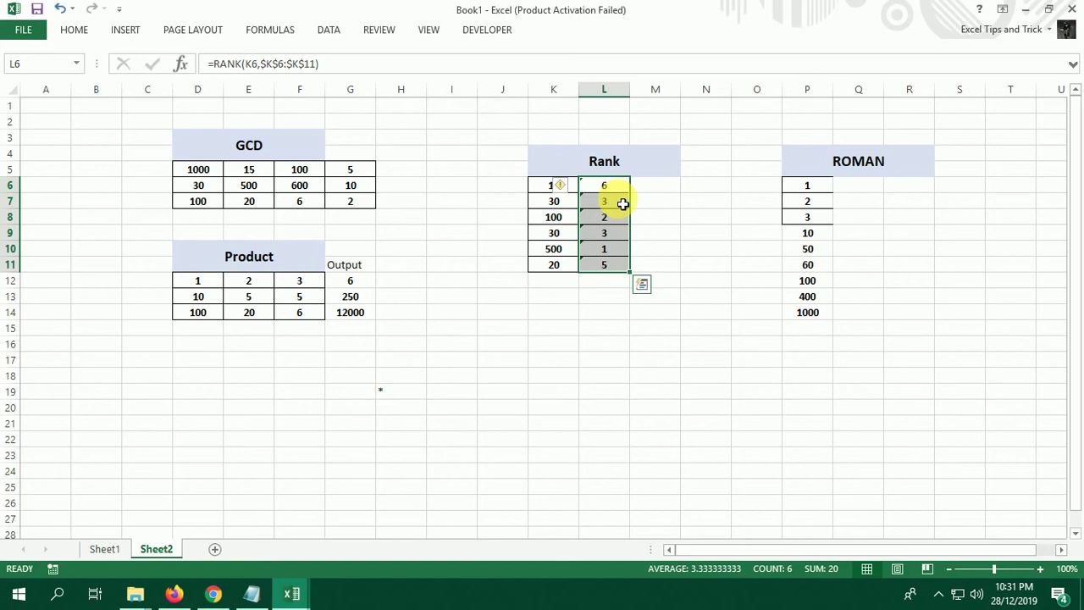
left_click(621, 186)
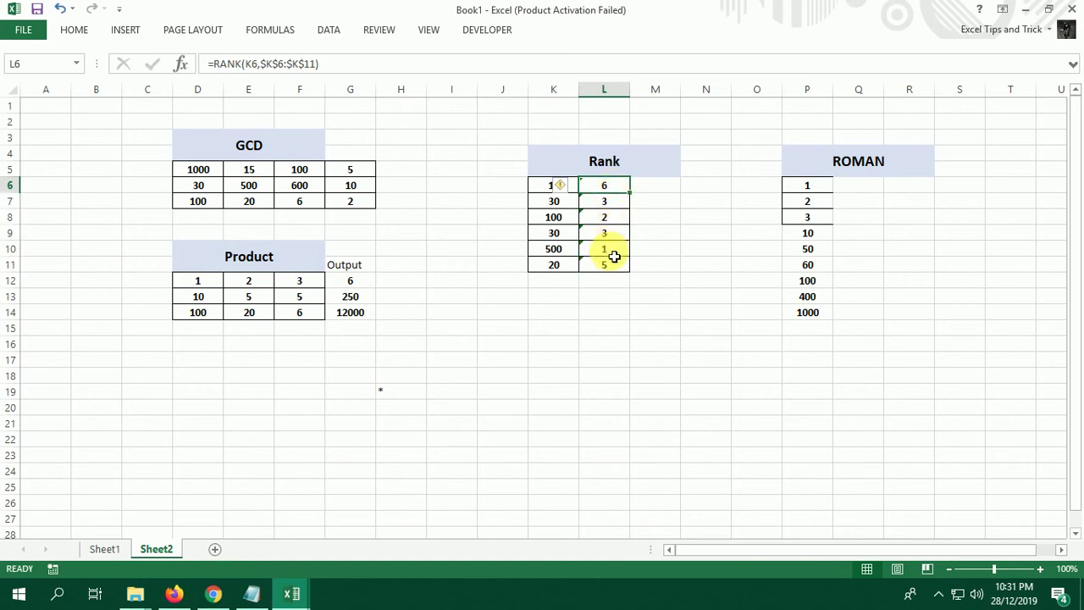
- Clear the rank results in L6:L11, discarding a RANK.AVG attempt
left_click(622, 270, "shift")
key("Delete")
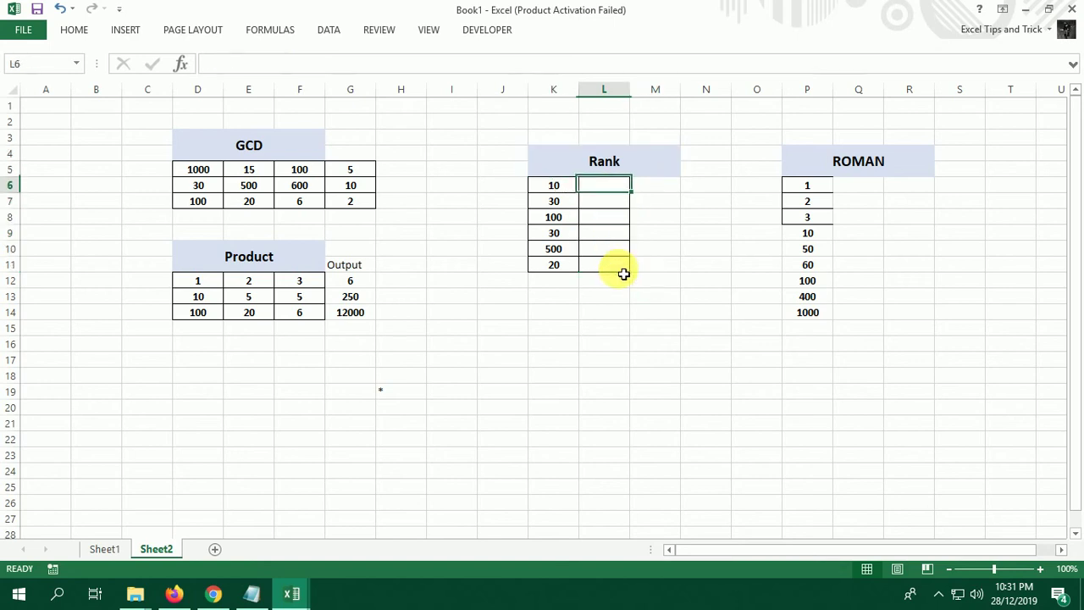
type("=ran")
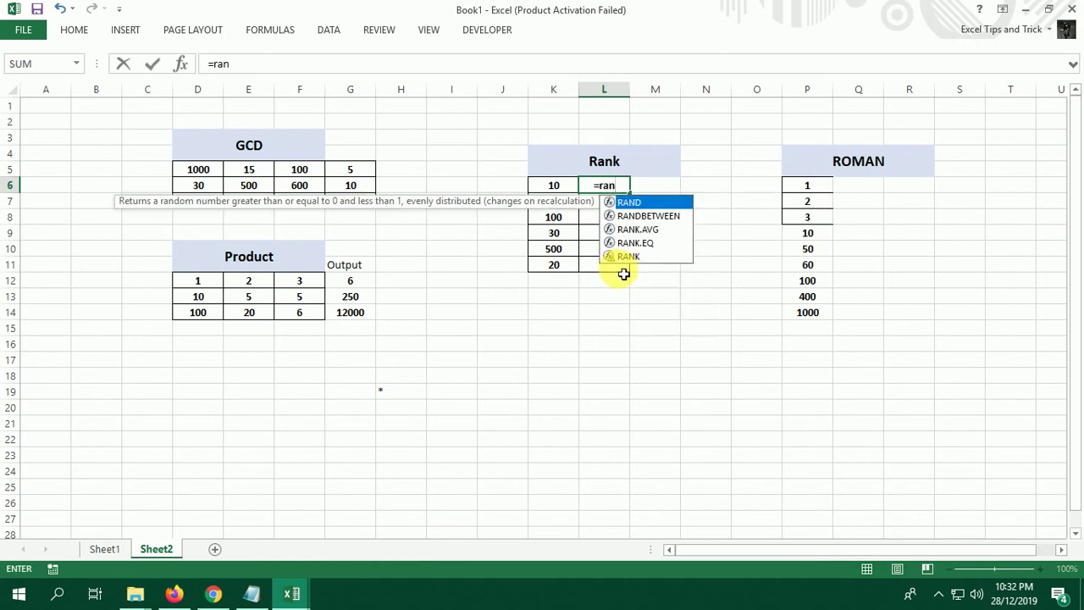
key("Down")
key("Down")
key("Tab")
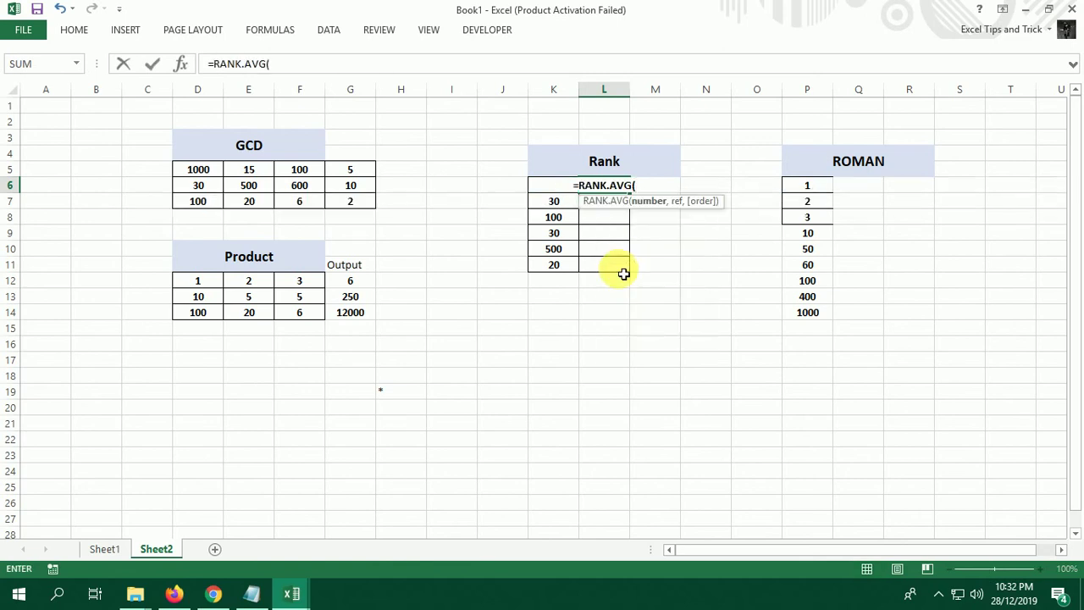
key("Escape")
- Re-enter =RANK(K6,$K$6:$K$11) in L6
type("=")
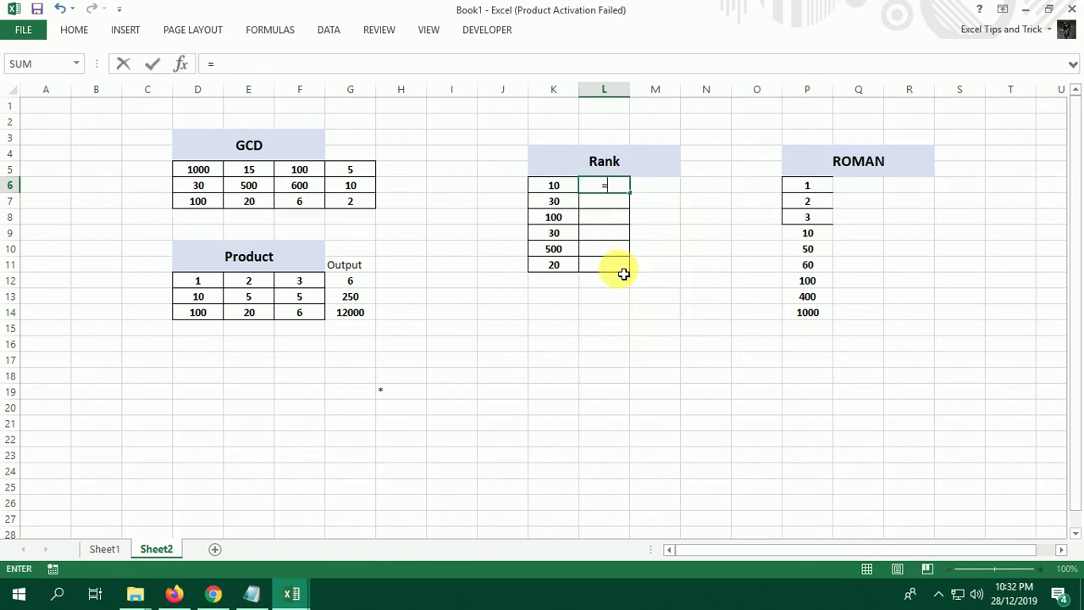
type("ran")
key("Down")
key("Down")
key("Down")
key("Down")
key("Tab")
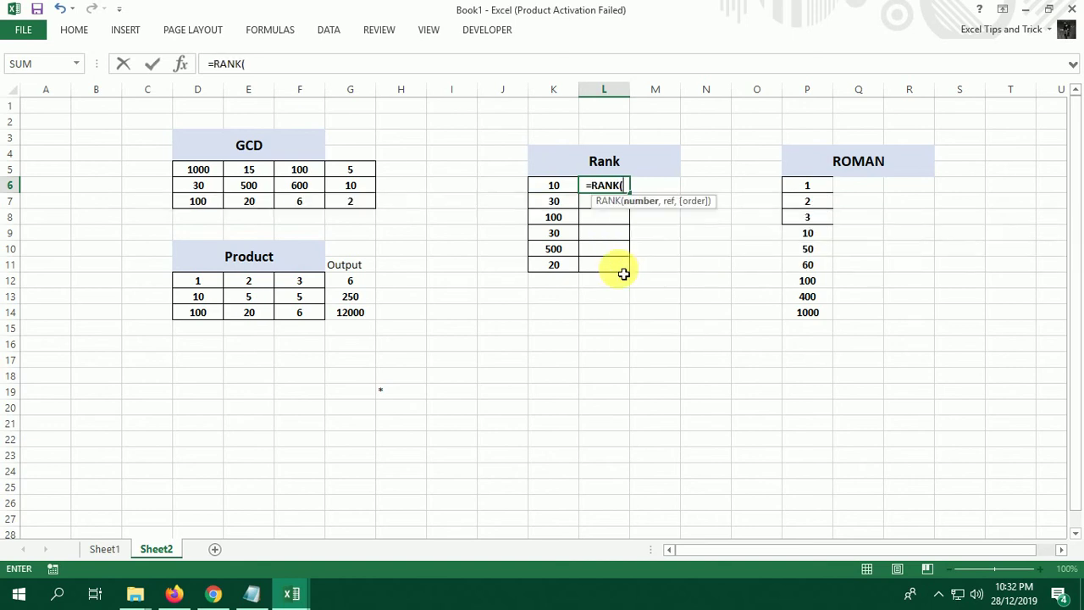
key("Left")
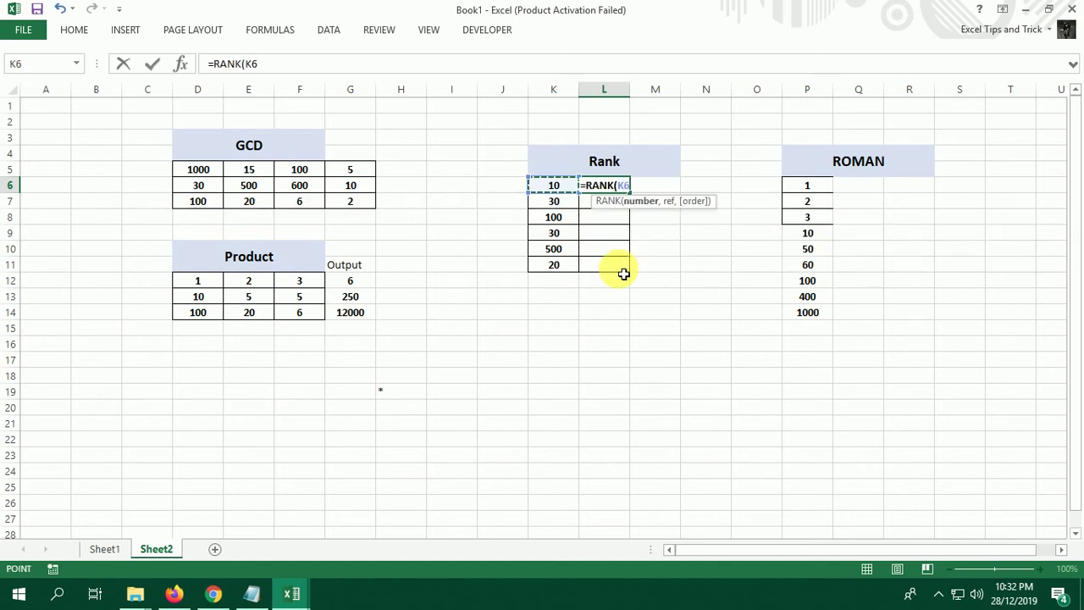
type(",")
key("Left")
key("shift+Down")
key("shift+Down")
key("shift+Down")
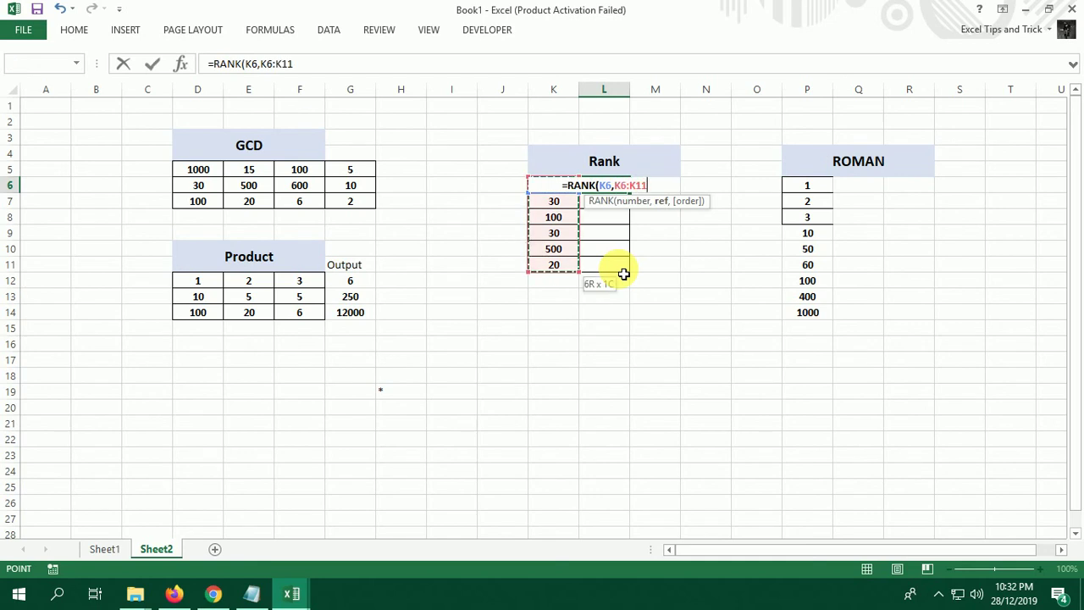
key("F4")
type(")")
key("ctrl+Return")
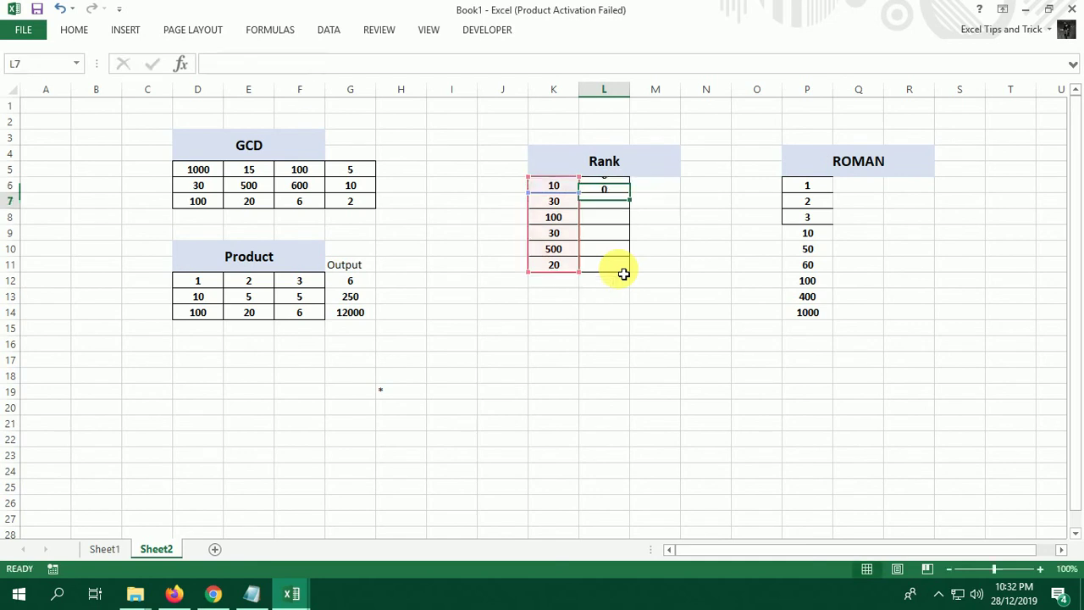
- Fill the RANK formula down to L11 and check the formulas in L10 and L8
key("shift+Down")
key("shift+Down")
key("shift+Down")
key("shift+Down")
key("shift+Down")
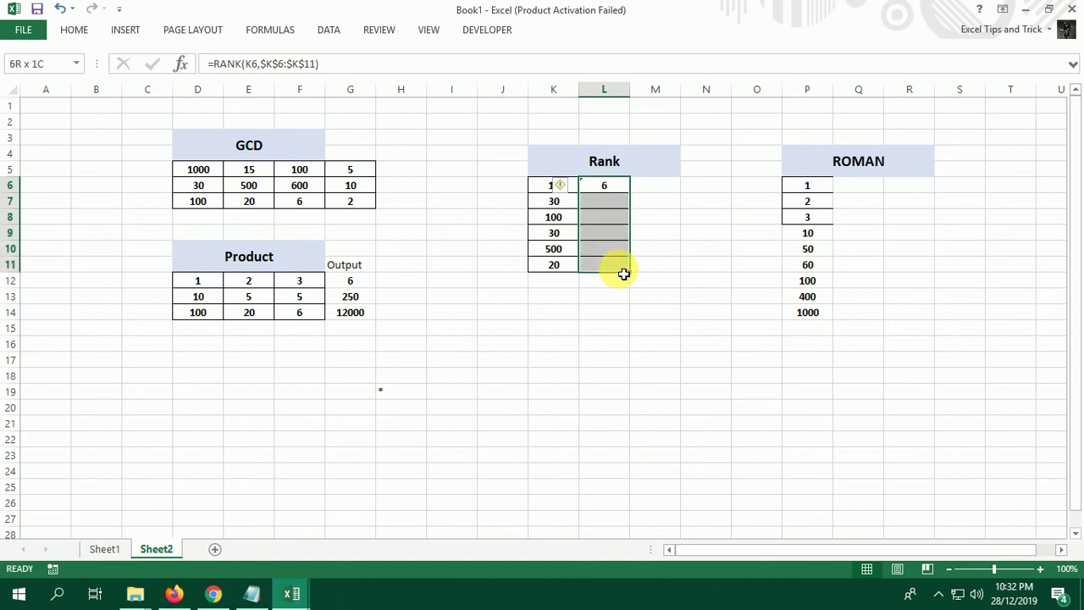
key("ctrl+d")
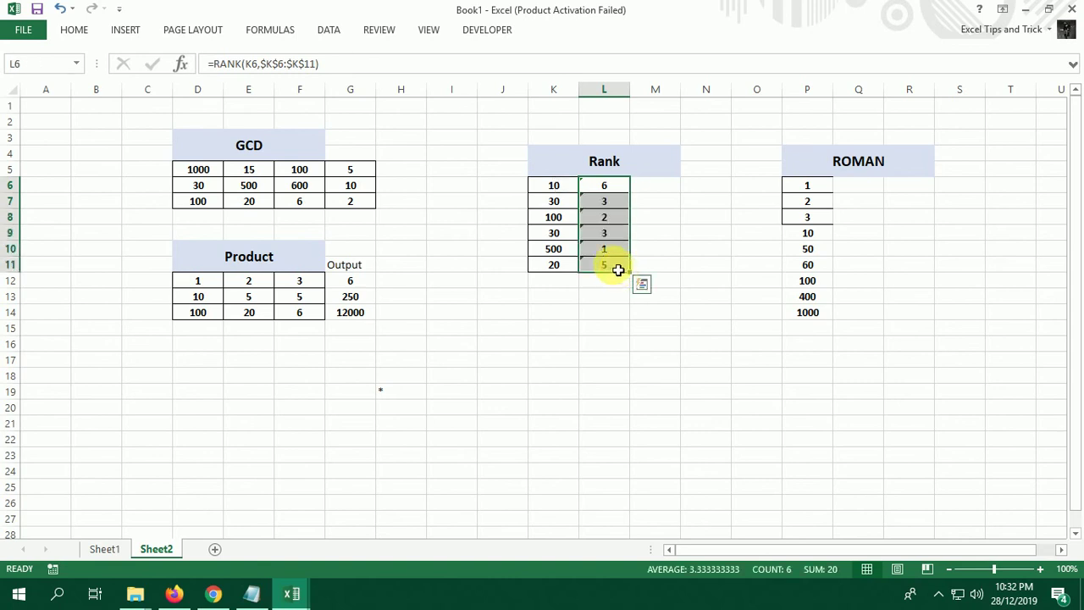
left_click(606, 250)
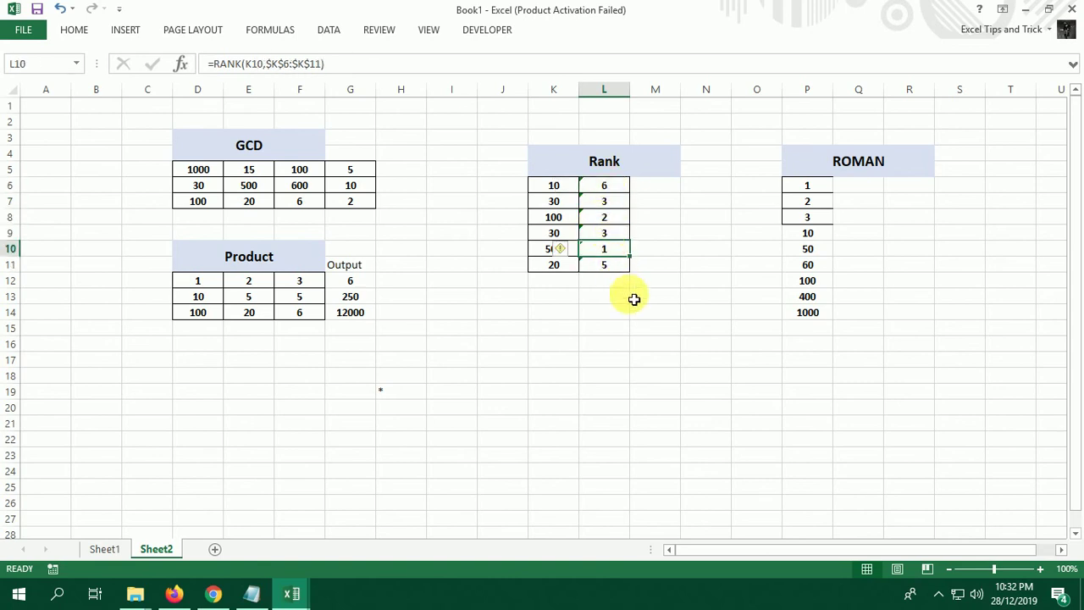
left_click(547, 252)
left_click(607, 248)
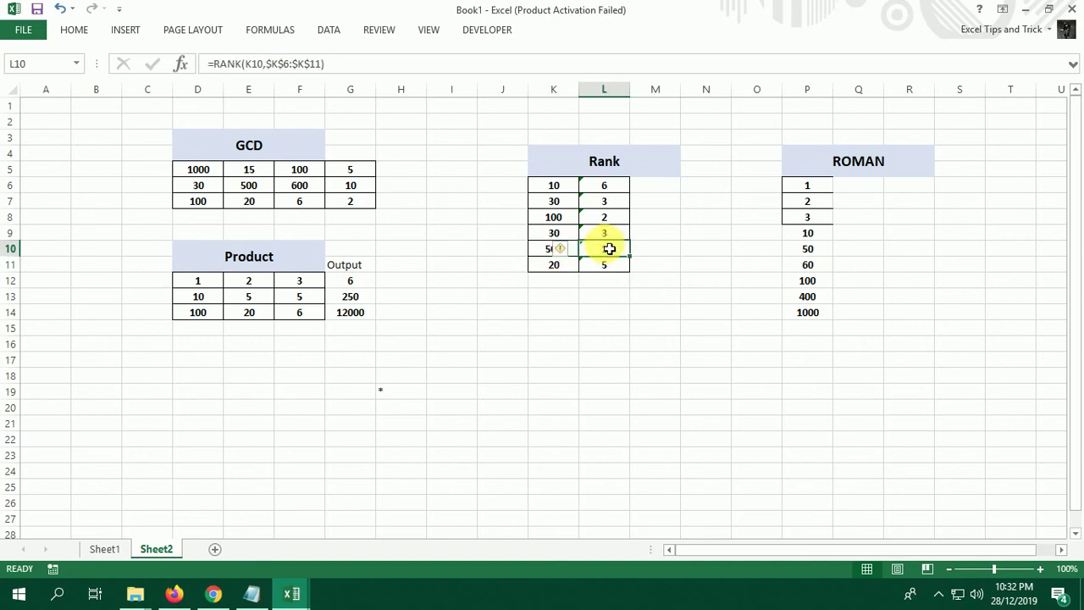
left_click(569, 218)
left_click(616, 220)
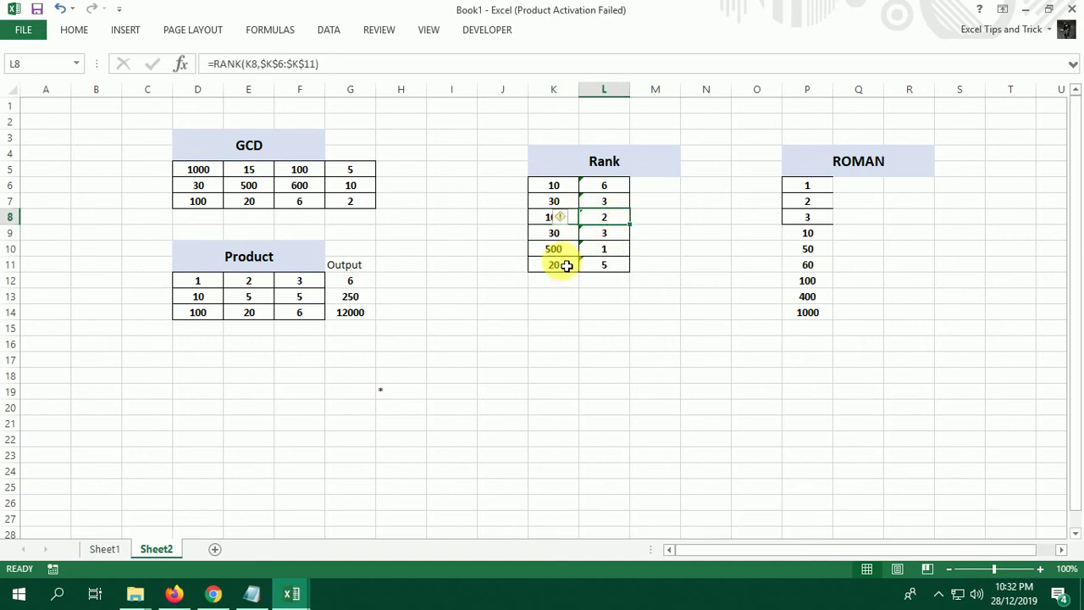
left_click(553, 186)
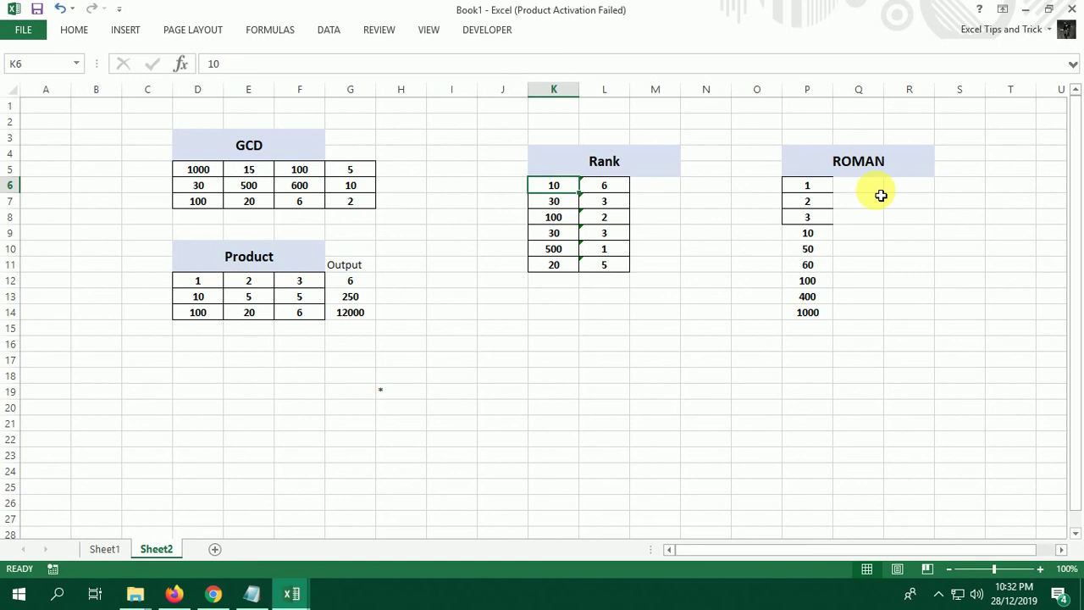
- Change K6 to 1000 so the ranks recalculate to 1, 4, 3, 4, 2, 6
type("1000")
key("Return")
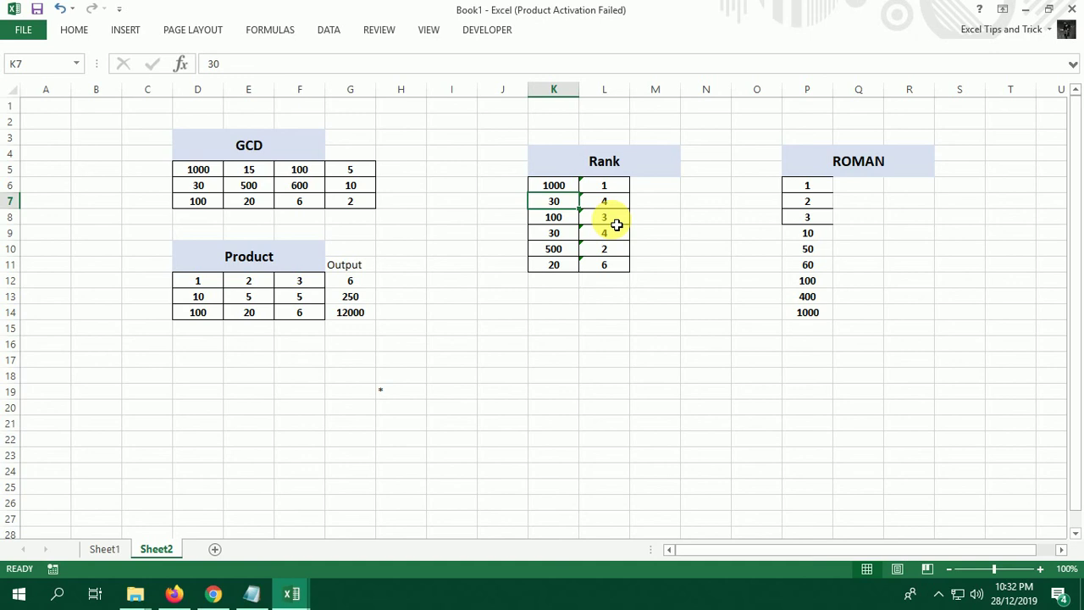
- Apply All Borders to the ROMAN result cells Q6:Q14
key("Right")
key("Right")
key("Right")
key("Right")
key("Right")
key("Right")
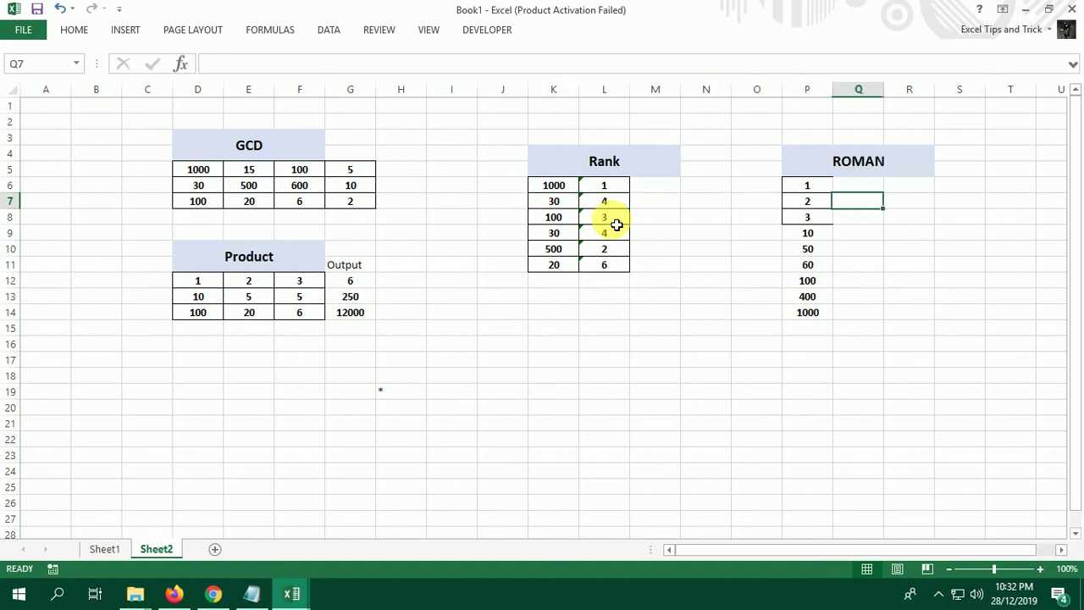
key("Right")
key("Up")
key("Left")
key("Left")
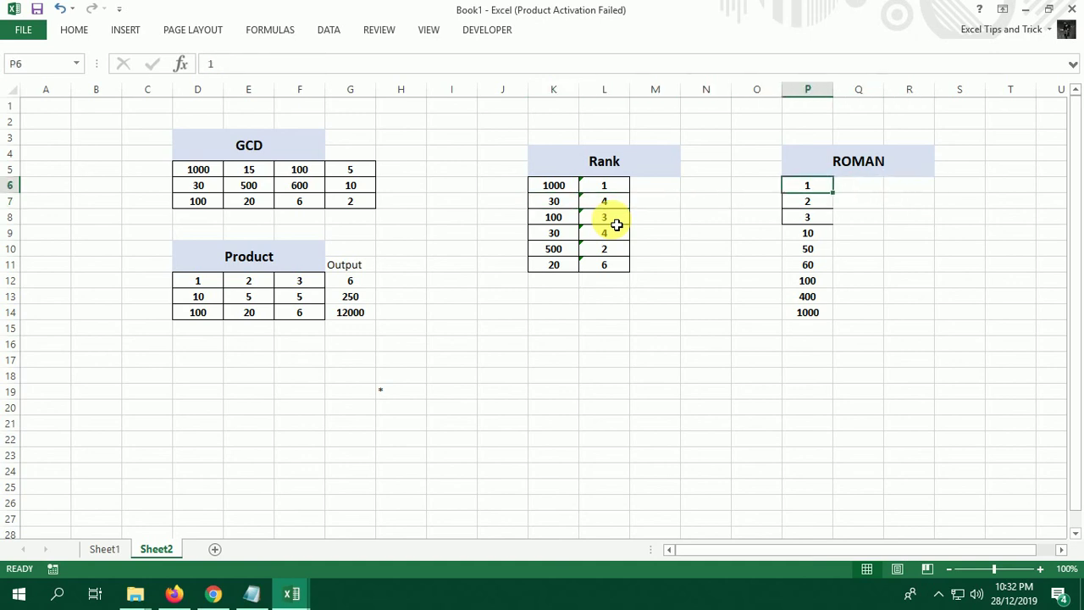
key("ctrl+shift+Down")
key("alt+h")
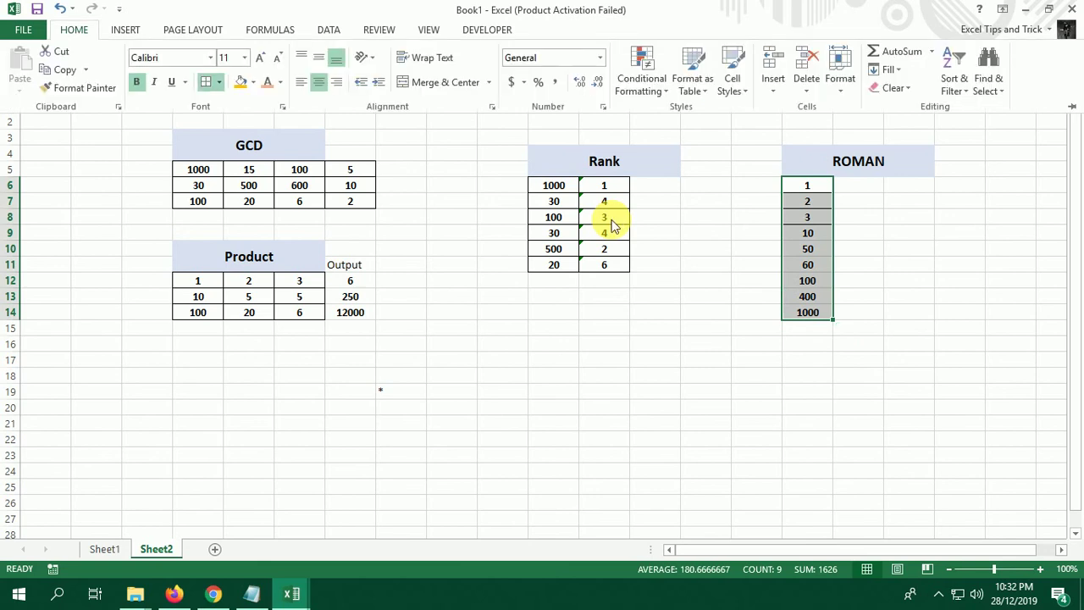
key("Escape")
key("Right")
key("shift+Down")
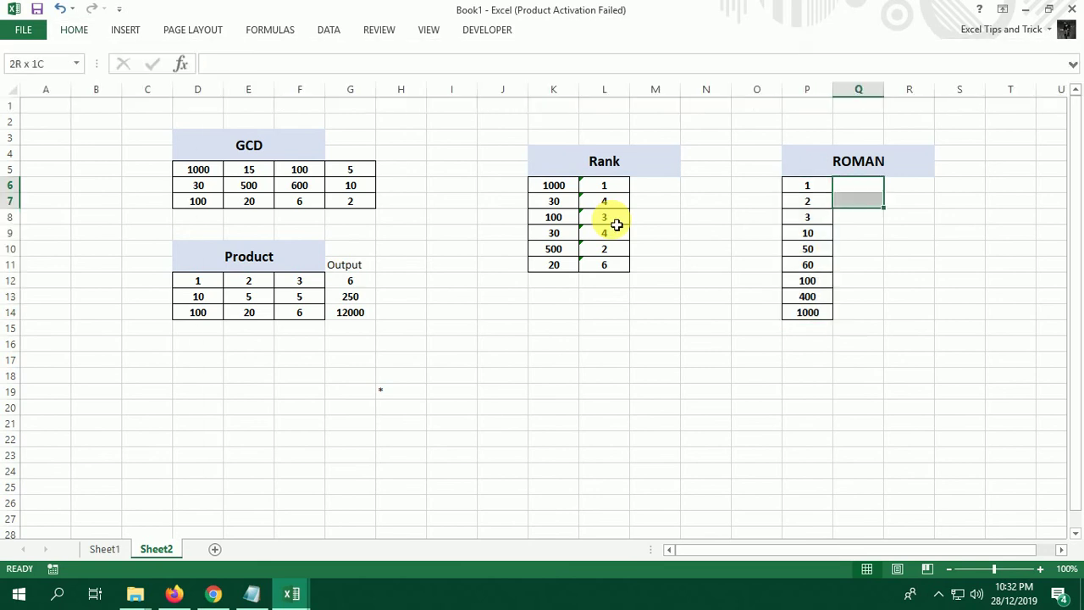
key("shift+Down")
key("shift+Down")
key("shift+Down")
key("shift+Down")
key("shift+Down")
key("alt+h")
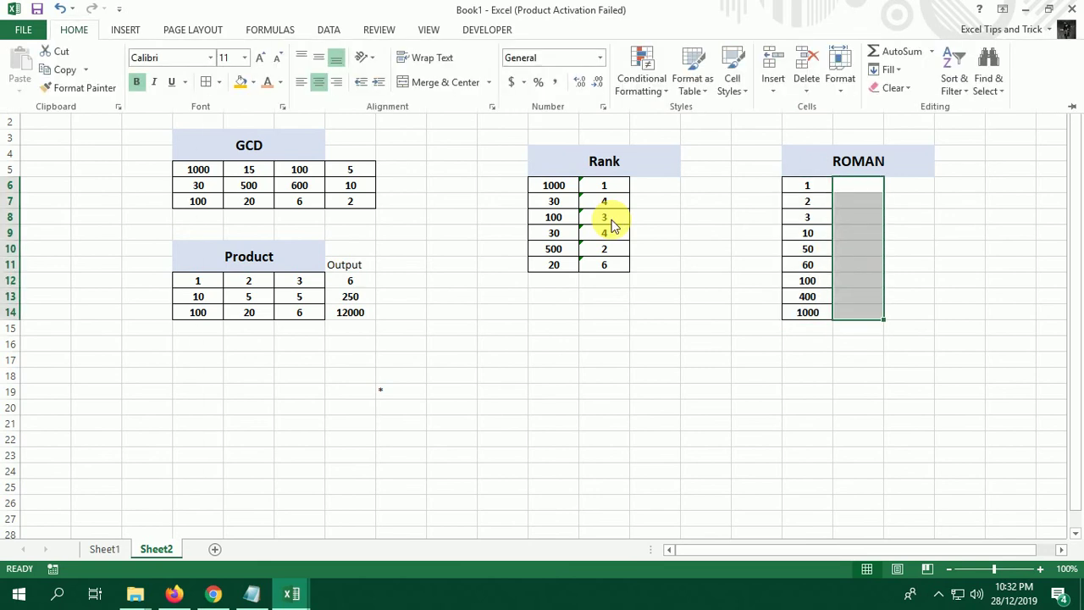
key("b")
key("a")
- Enter =ROMAN(P6) in Q6 to convert the first number, 1
key("Up")
key("Down")
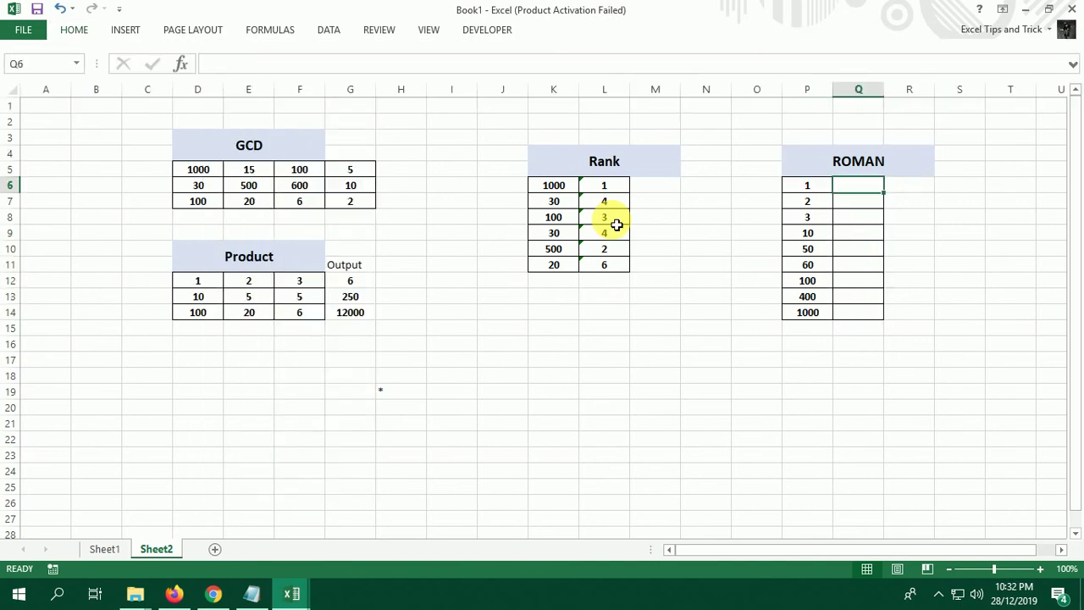
key("Up")
key("Down")
key("Left")
key("ctrl+shift+Down")
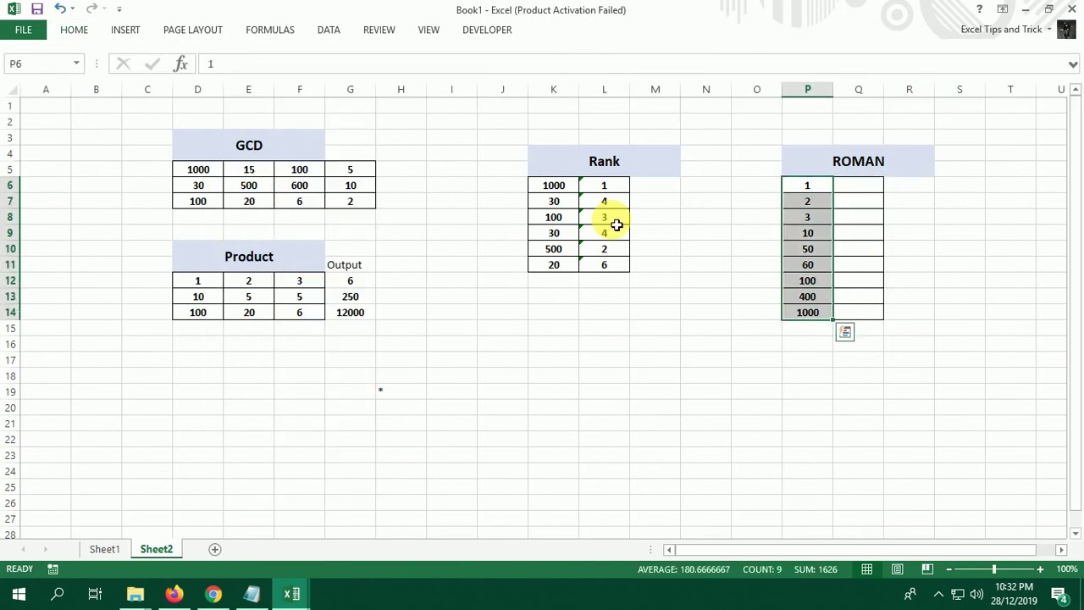
key("Up")
key("Down")
key("Right")
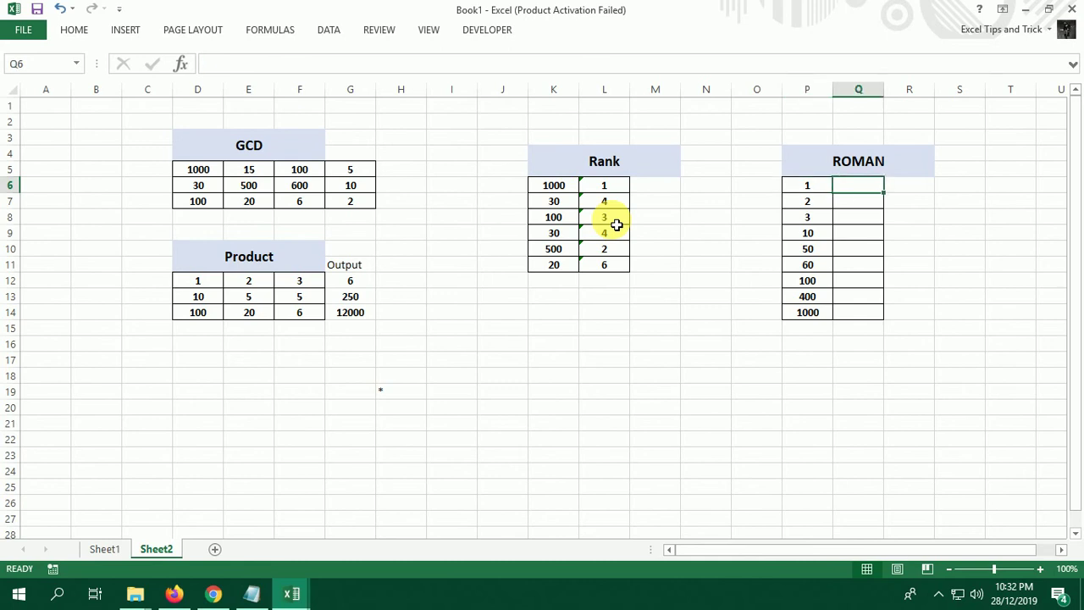
type("=r")
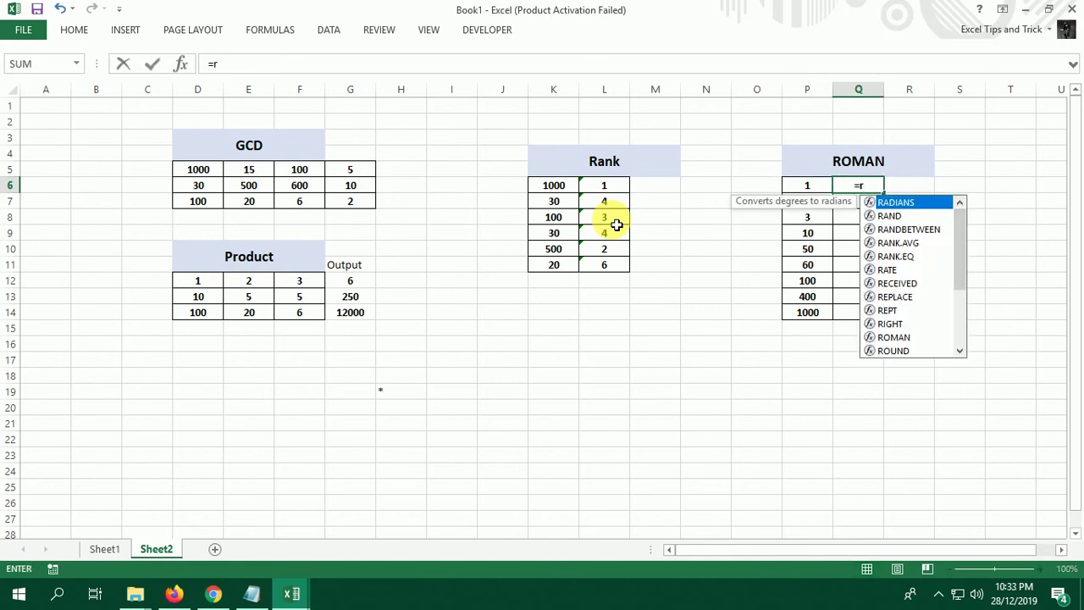
type("o")
key("Tab")
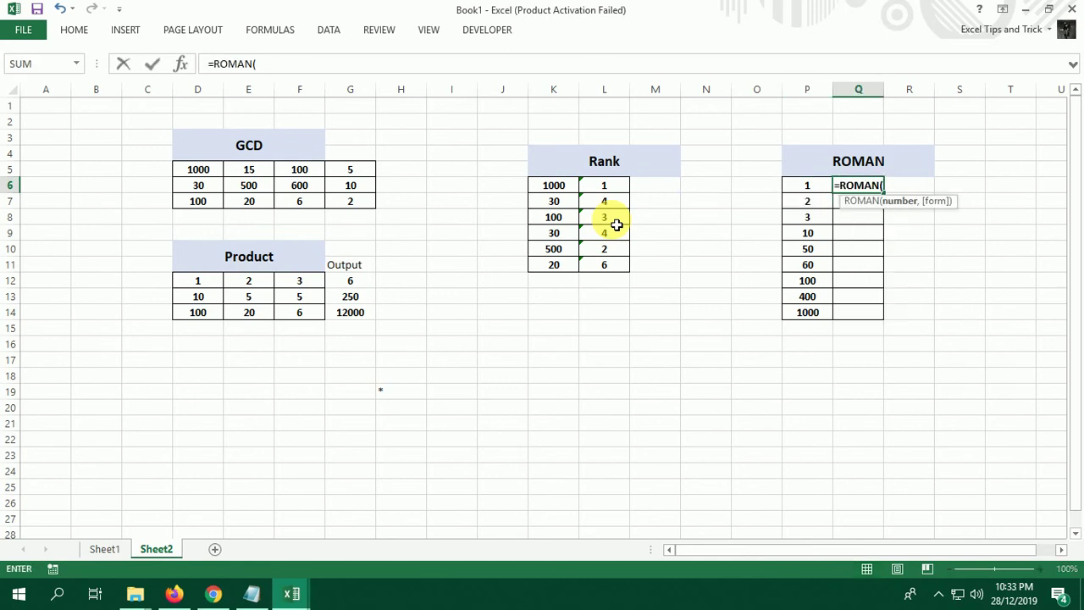
key("Left")
key("Return")
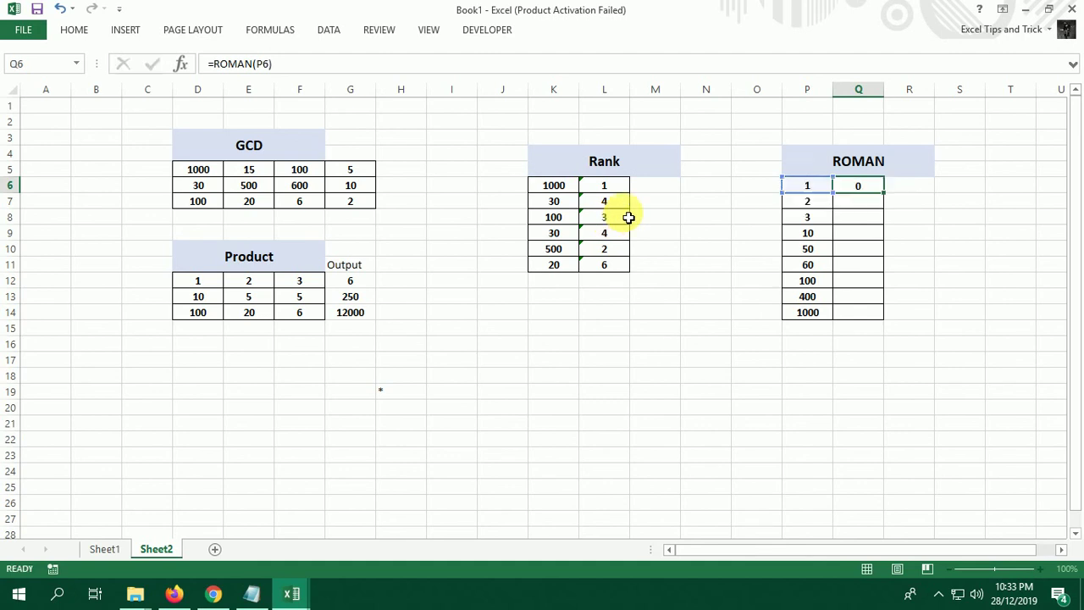
- Fill the ROMAN formula down to Q14 with Ctrl+D and check the result for 400
key("Left")
key("ctrl+Down")
key("Right")
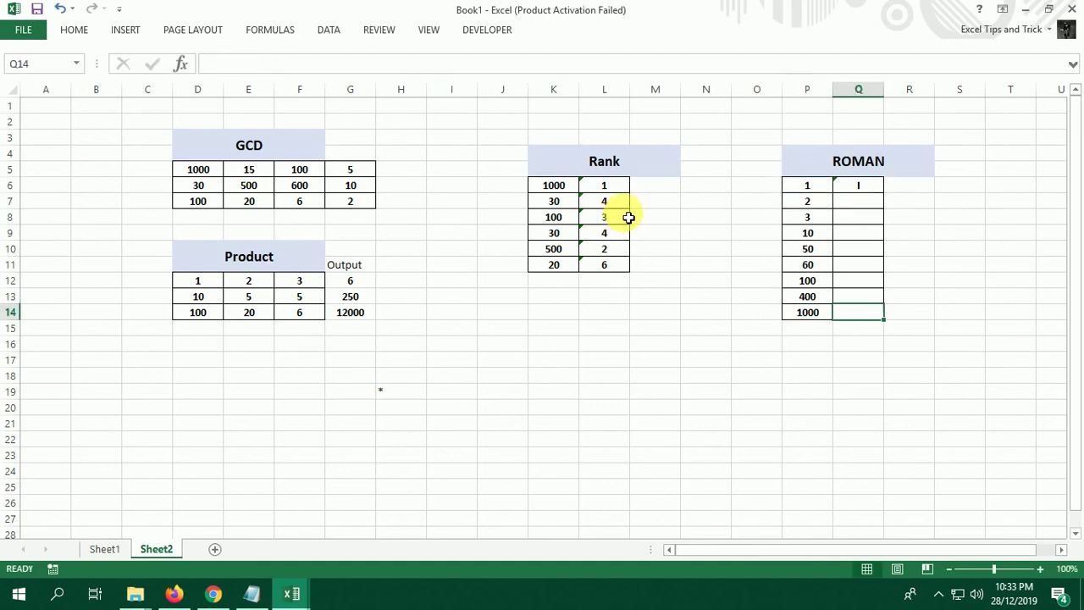
key("ctrl+shift+Up")
key("ctrl+d")
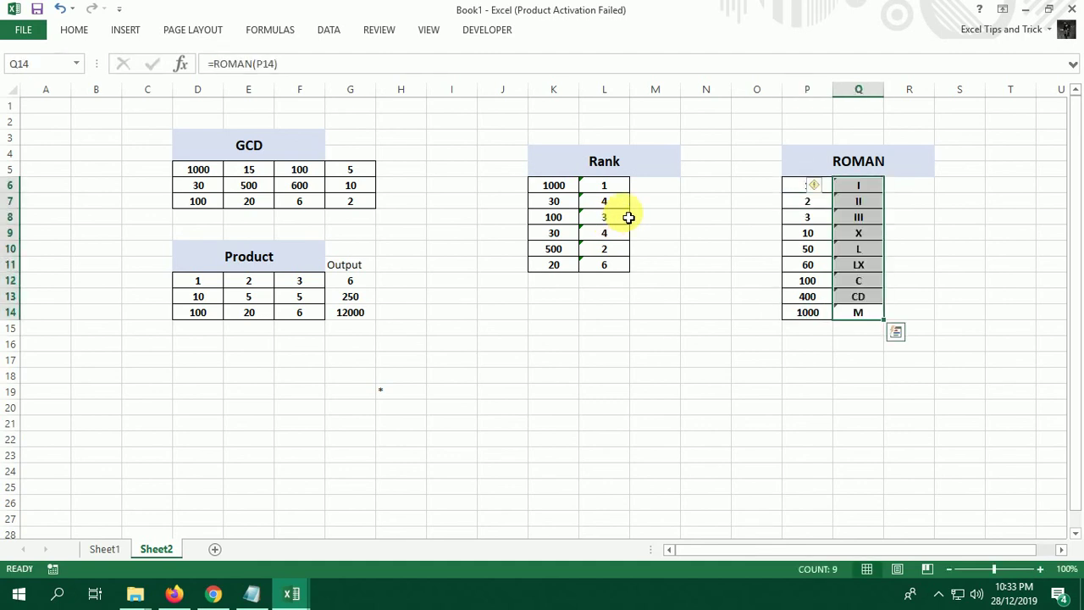
left_click(856, 185)
left_click(857, 295)
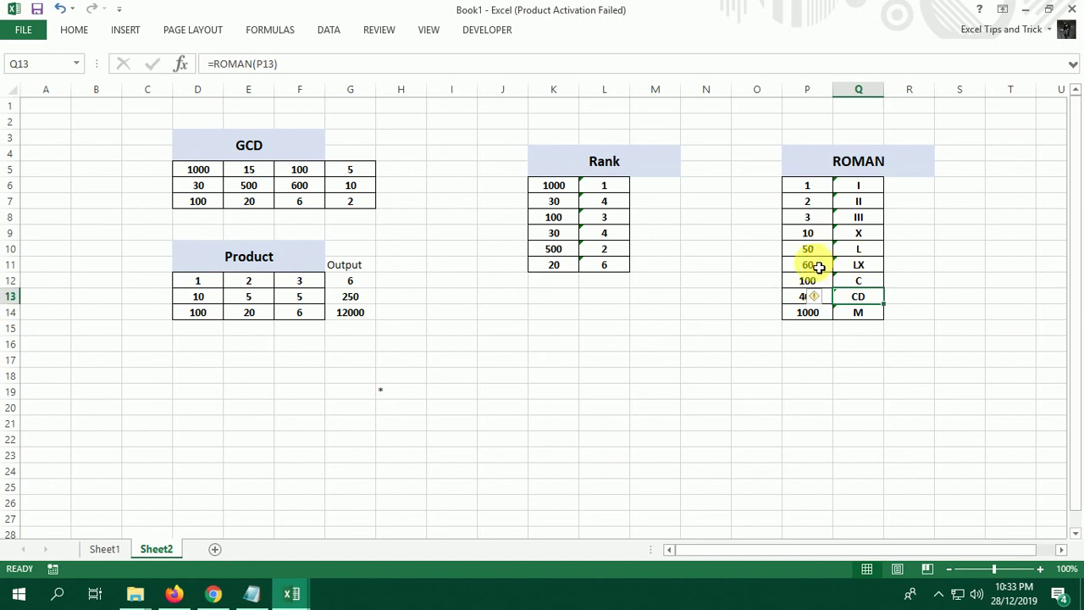
- Change the third ROMAN number in P8 to 1000000, producing a #VALUE! error
left_click(804, 218)
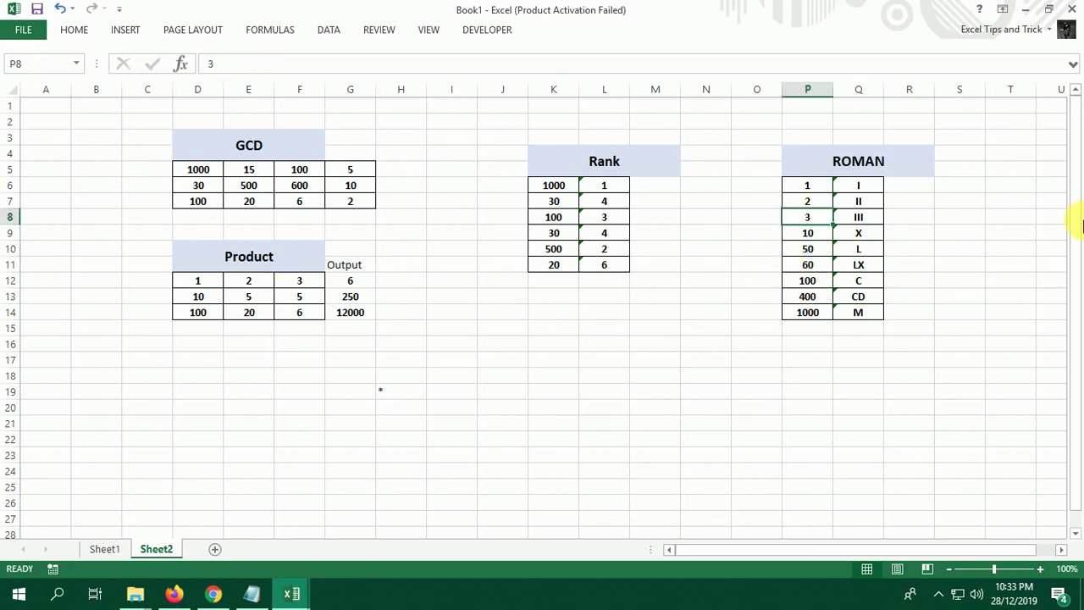
type("10000")
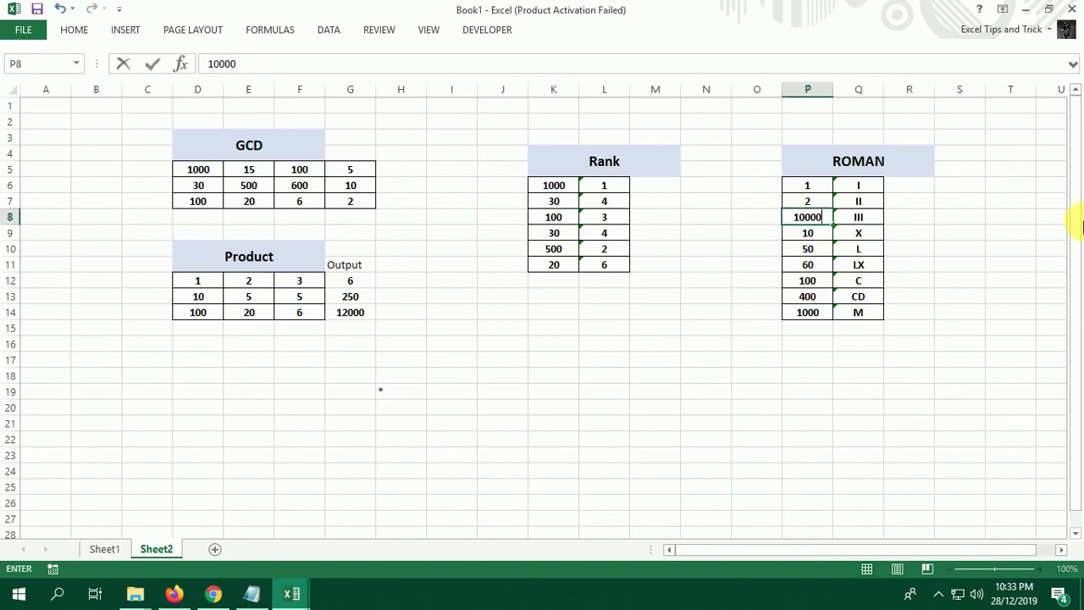
type("00")
key("Return")
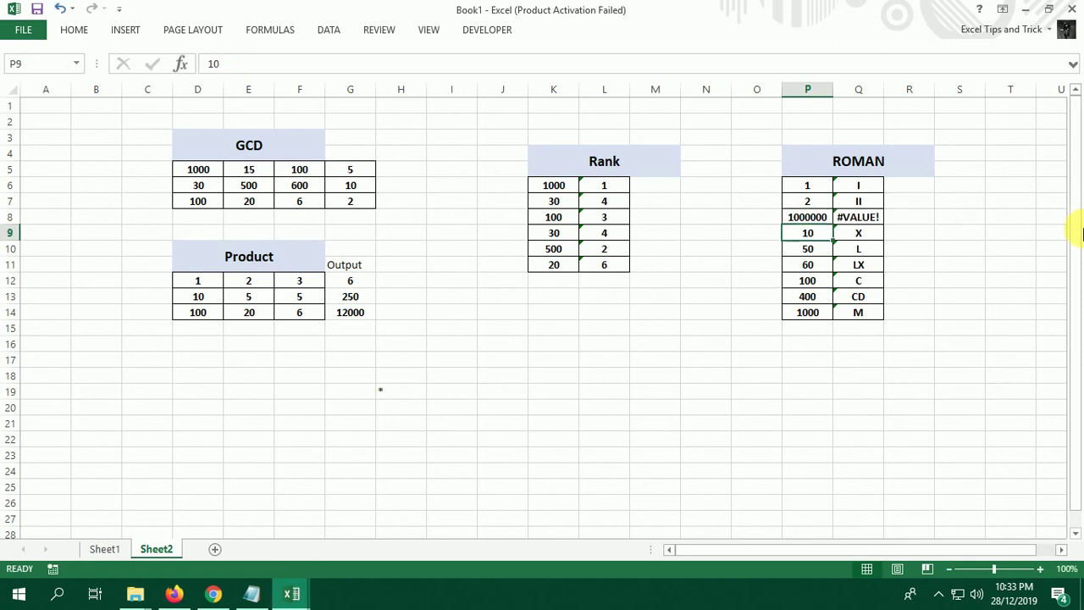
- Replace 1000000 in P8 with 51 so it converts to LI
left_click(800, 217)
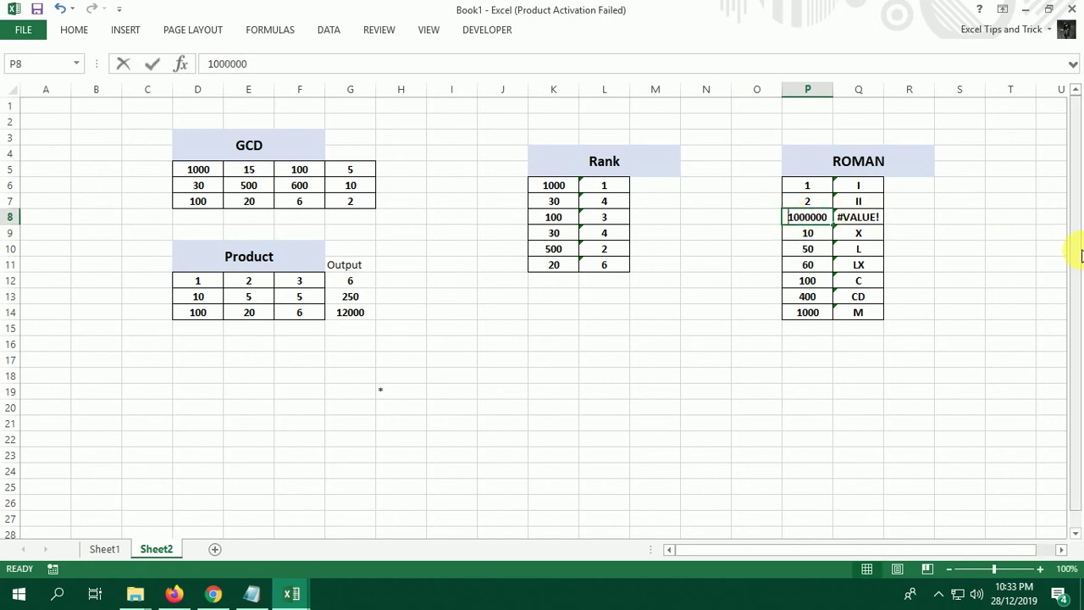
type("51")
key("Return")
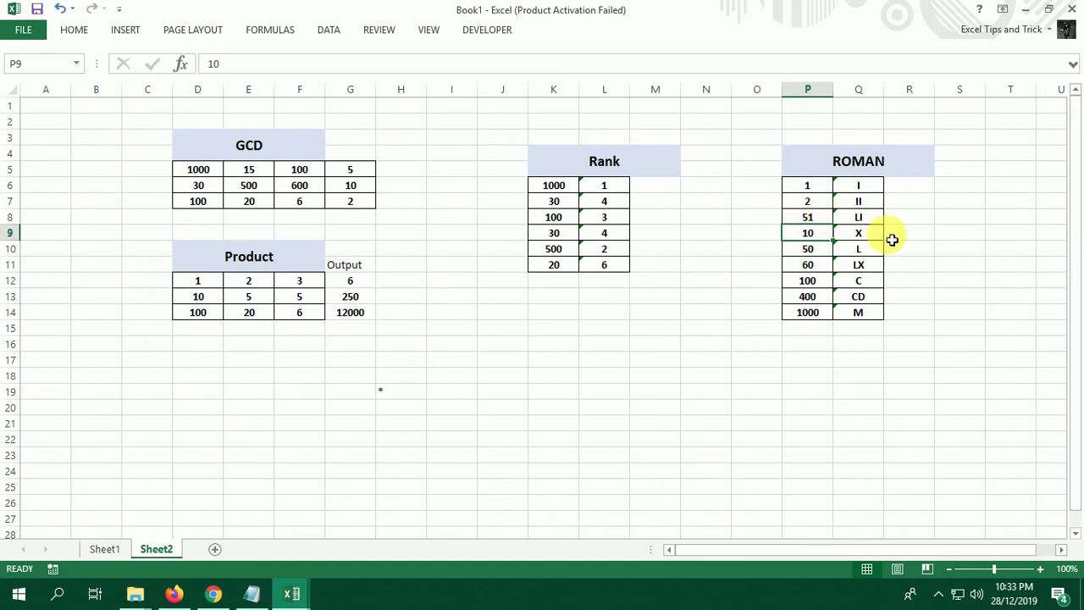
- Review the ROMAN result for 400 and the GCD formula, then select the stray asterisk in H19
left_click(820, 298)
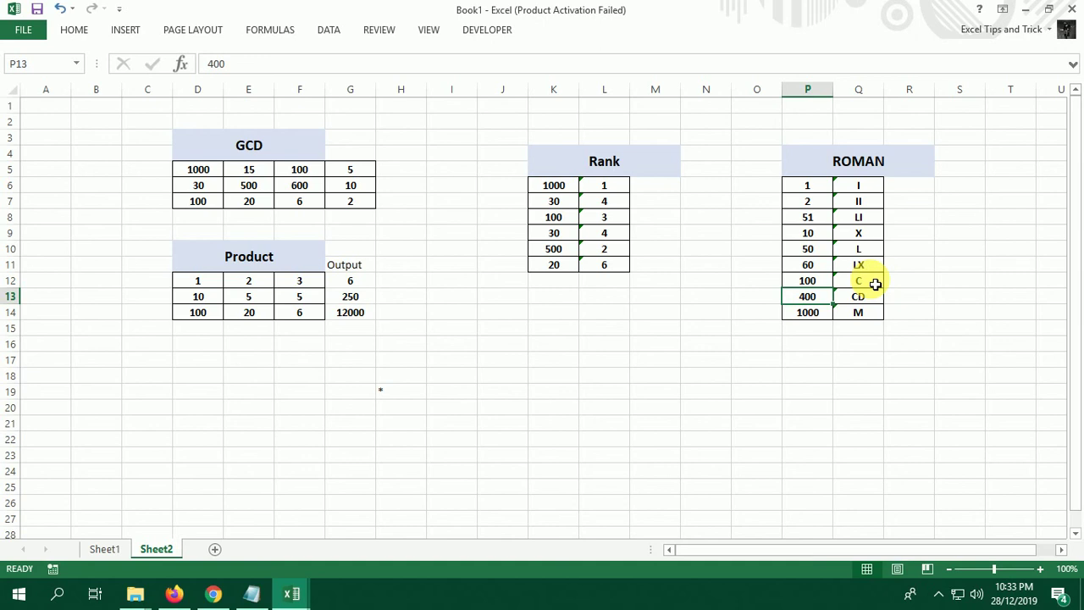
left_click(361, 184)
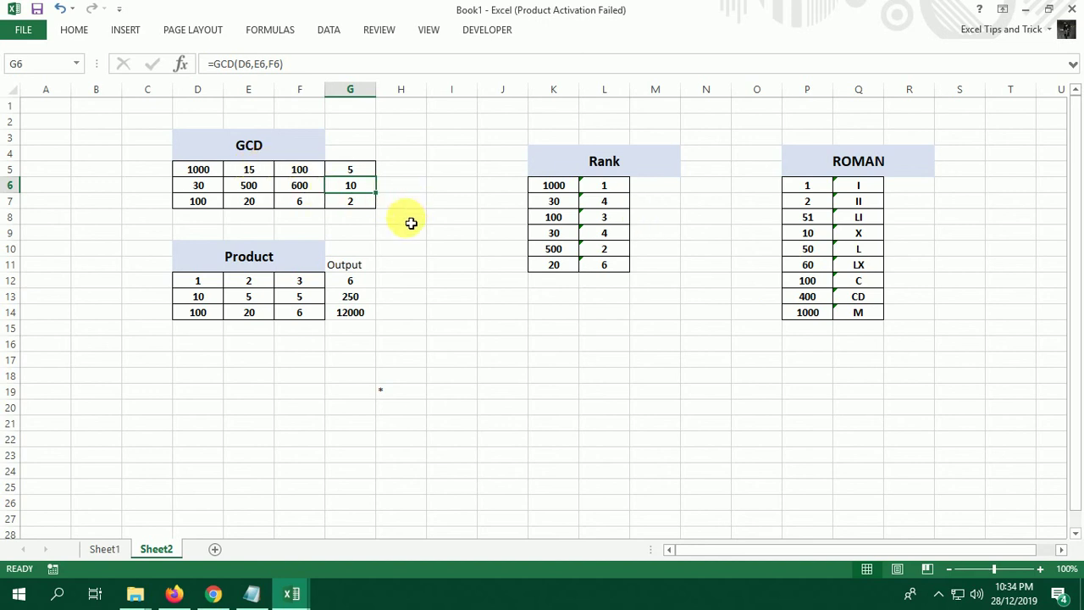
left_click(408, 388)
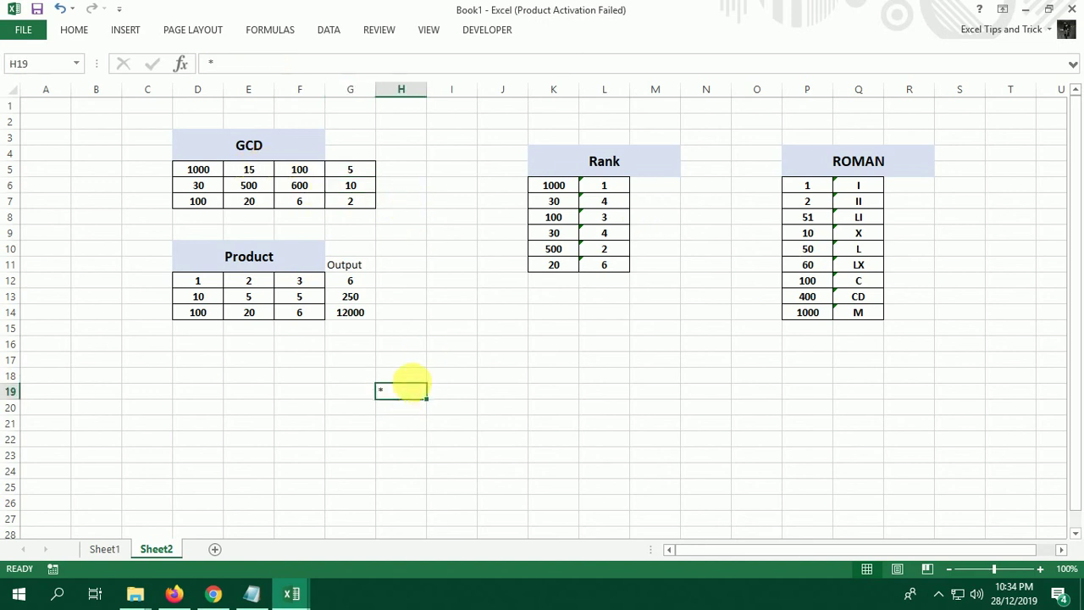